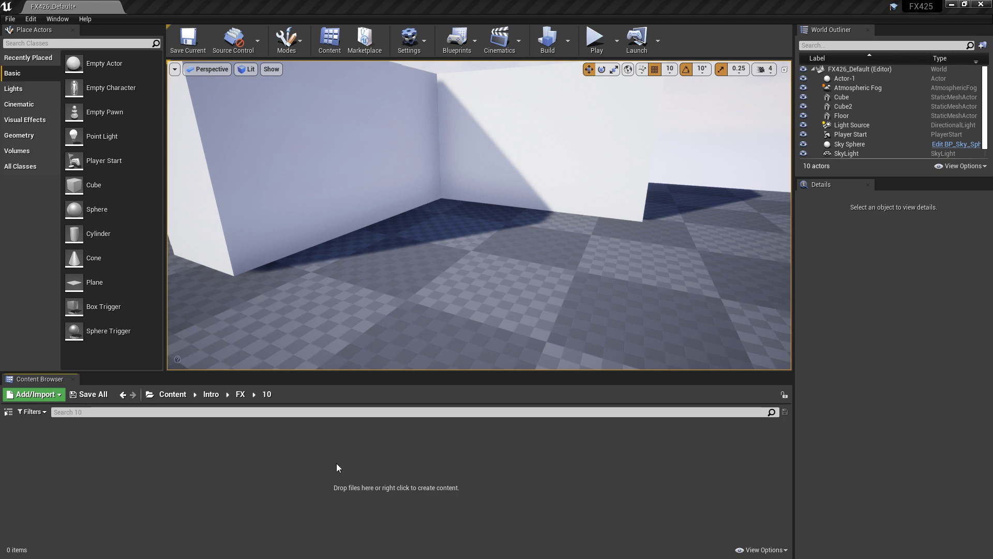
Create a Niagara emitter from the Omnidirectional Burst template and name it NE_Whateve_01
right_click(347, 451)
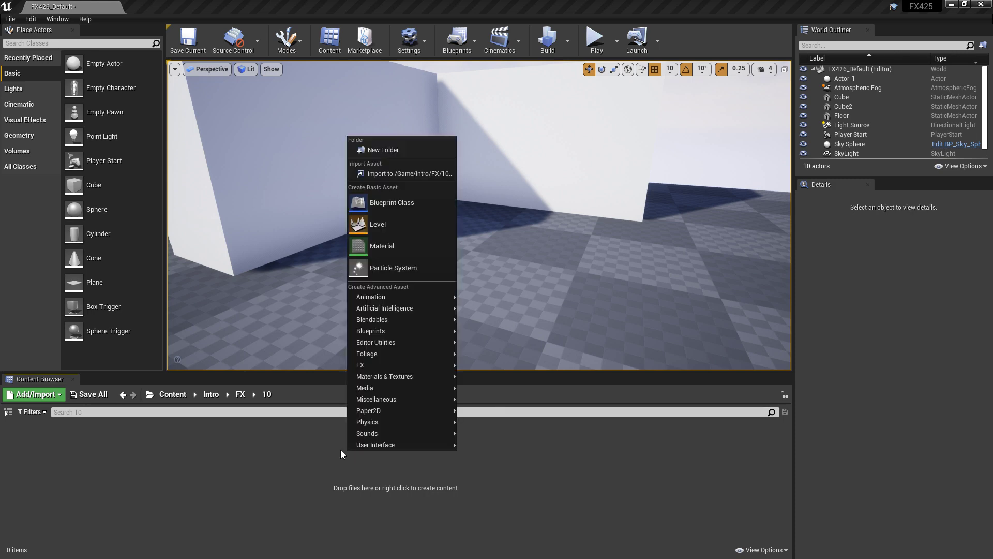
mouse_move(380, 365)
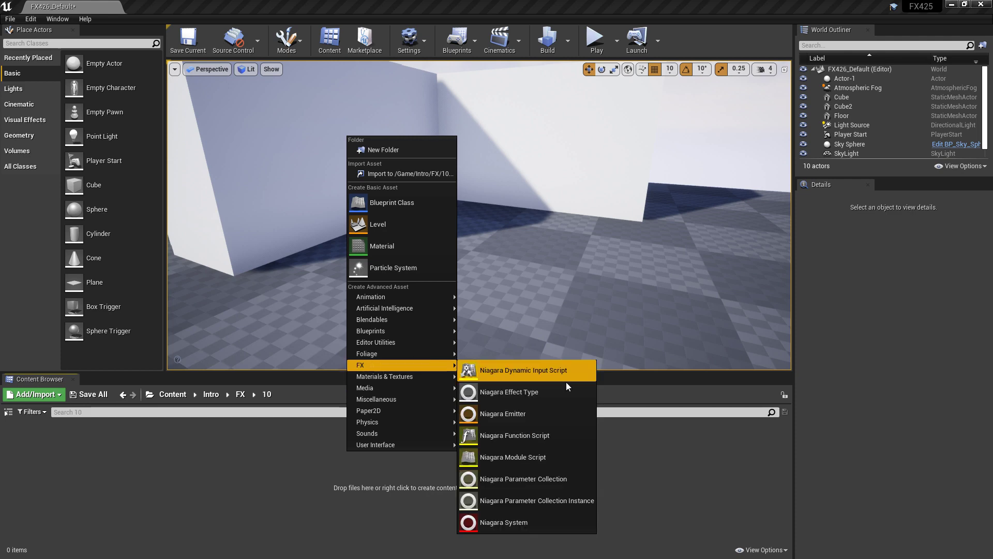
left_click(565, 413)
left_click(502, 434)
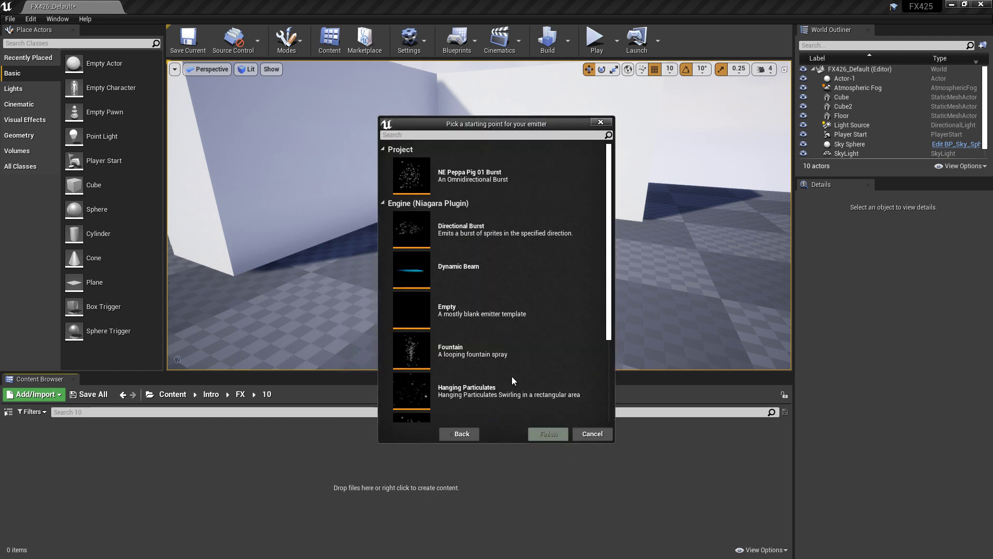
scroll(513, 366, "down", 2)
left_click(501, 348)
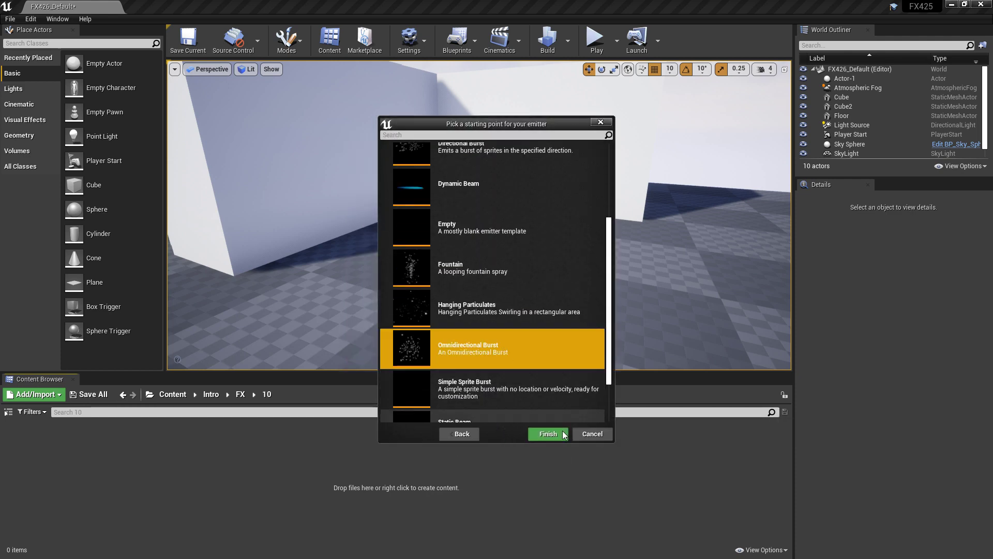
left_click(548, 434)
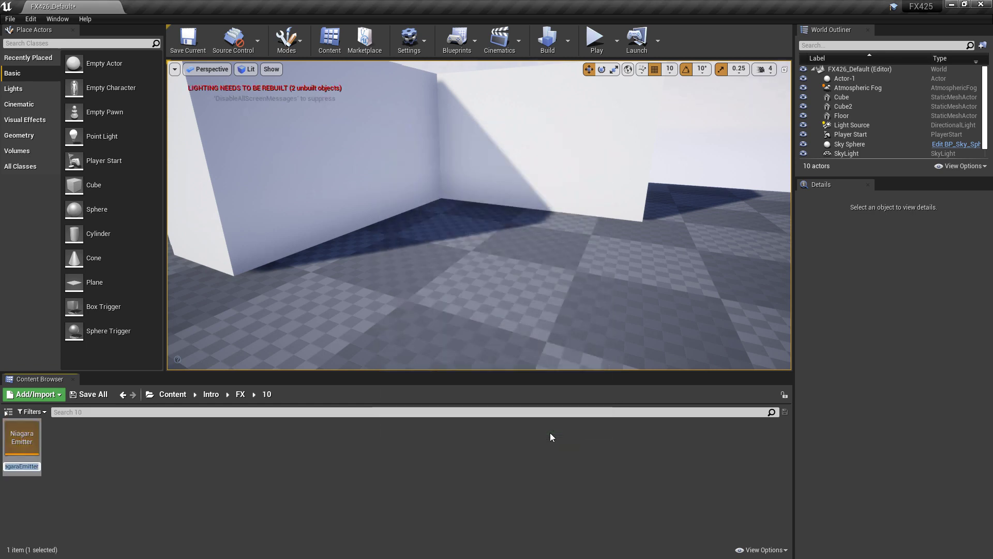
type("N")
type("E_Whateve")
type("_01")
key("Return")
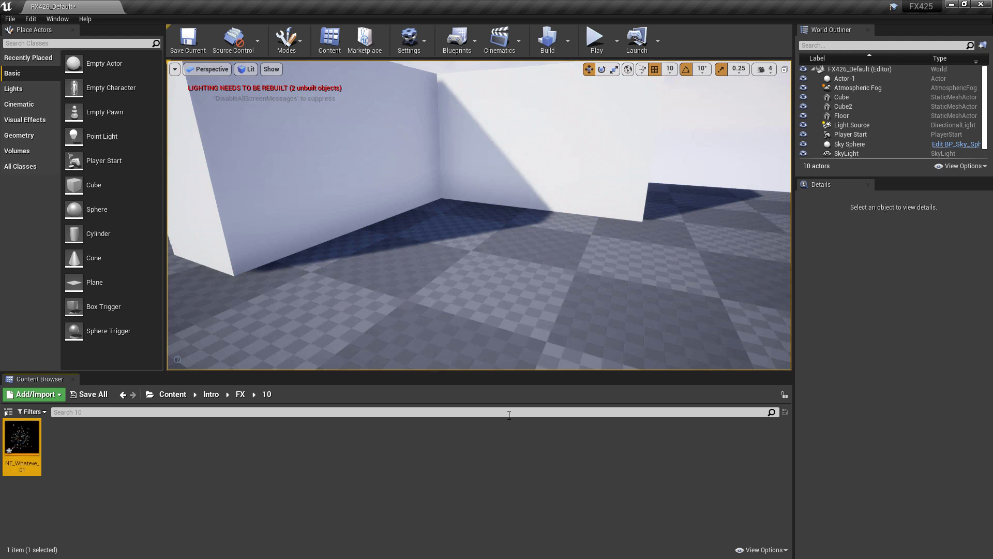
Create a Niagara system from NE_Whateve_01 and rename it NS_Whateve_01, dropping the _System suffix
right_click(28, 442)
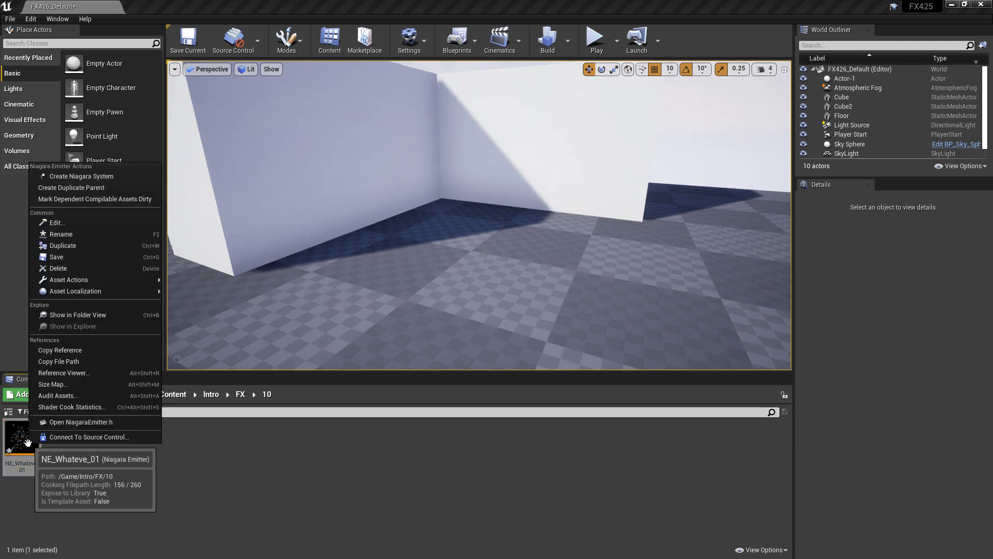
left_click(101, 175)
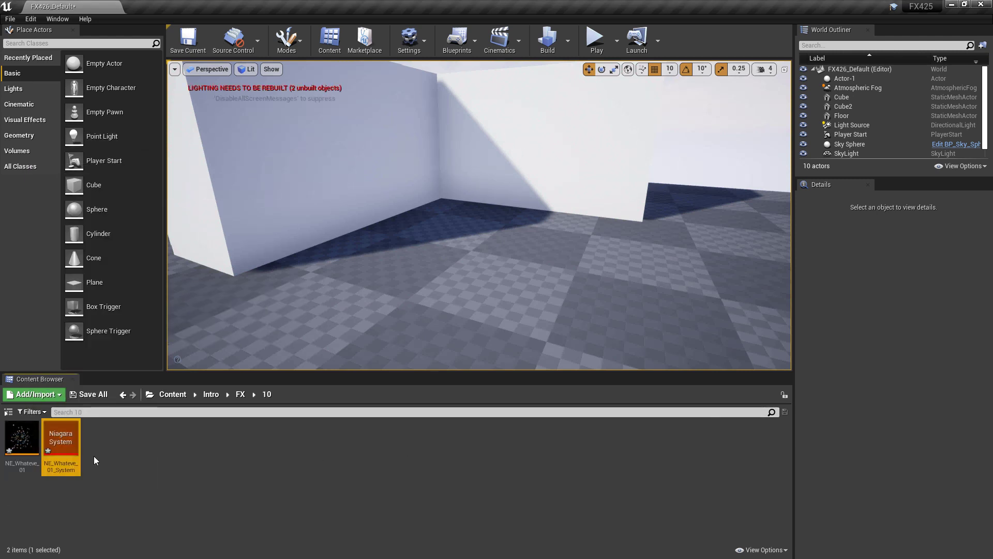
key("F2")
key("End")
key("BackSpace")
key("BackSpace")
key("BackSpace")
key("BackSpace")
key("BackSpace")
key("BackSpace")
key("BackSpace")
key("Home")
key("BackSpace")
type("S")
key("Return")
Open NE_Whateve_01, save it, stop playback and scrub the preview back to 0.43 seconds
double_click(25, 443)
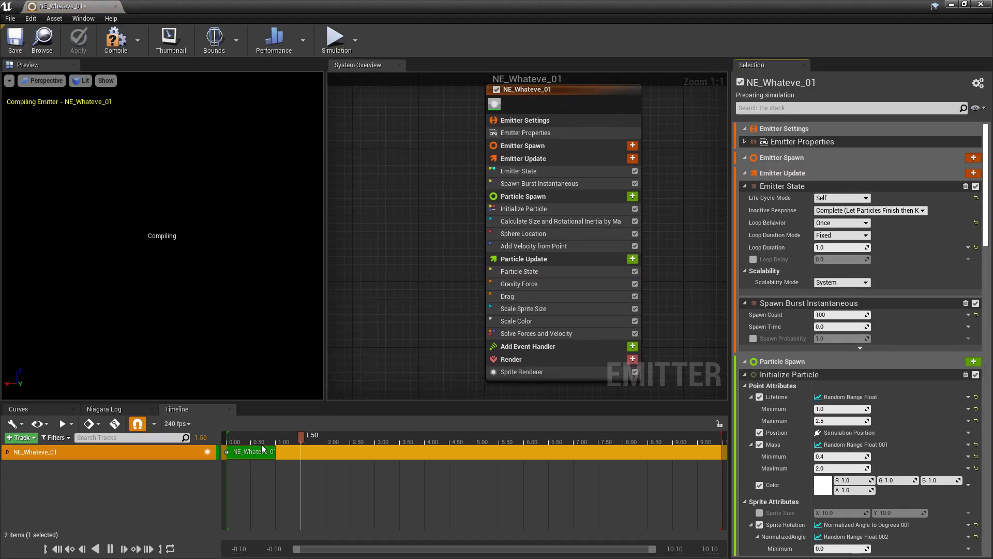
left_click(14, 41)
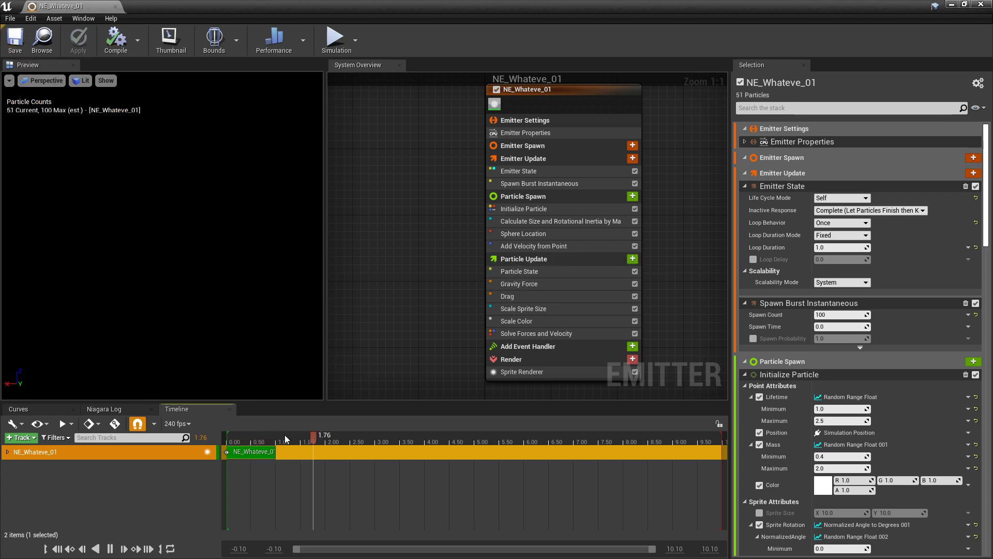
key("space")
left_click_drag(264, 436, 248, 449)
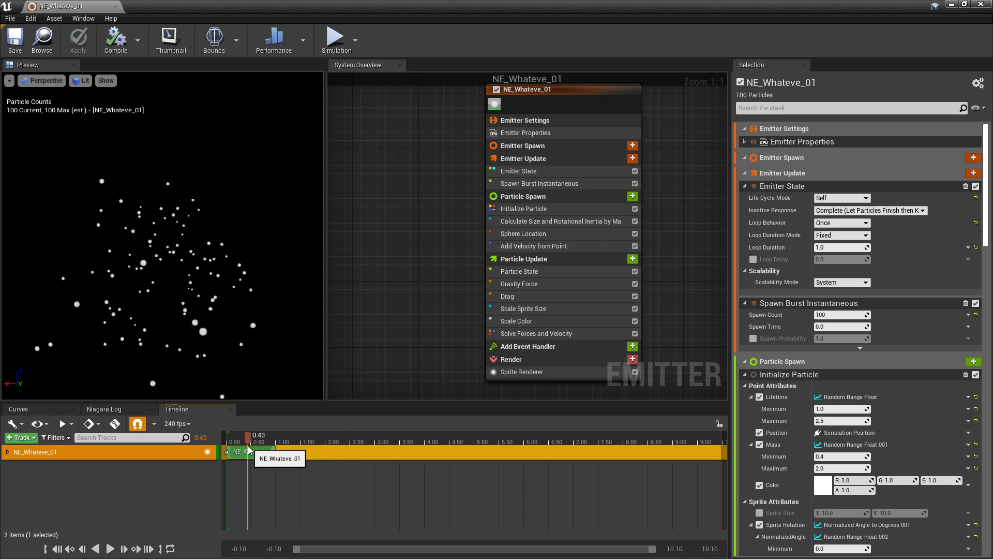
Set Initialize Particle's Color to Random Range Linear Color with channel mode None, then save
left_click(576, 210)
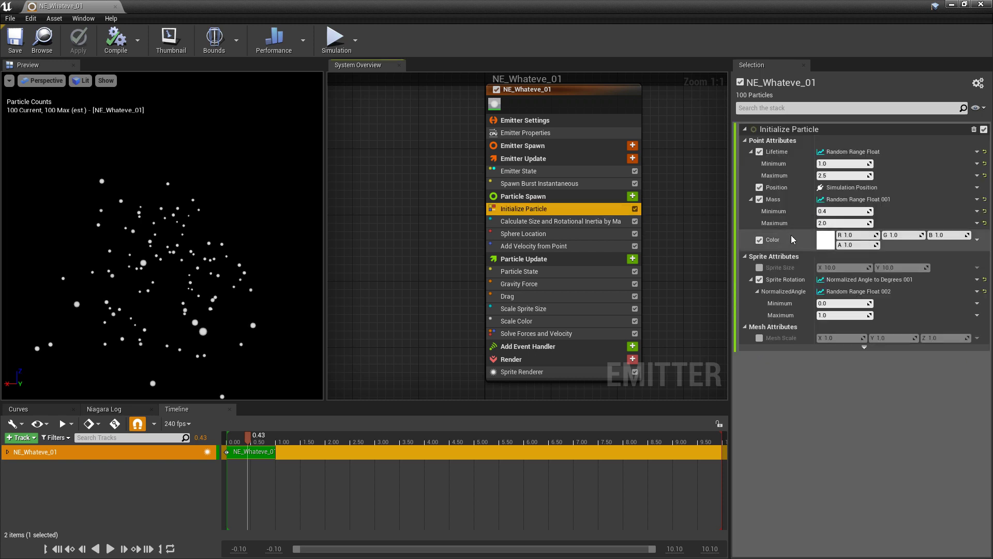
left_click(978, 240)
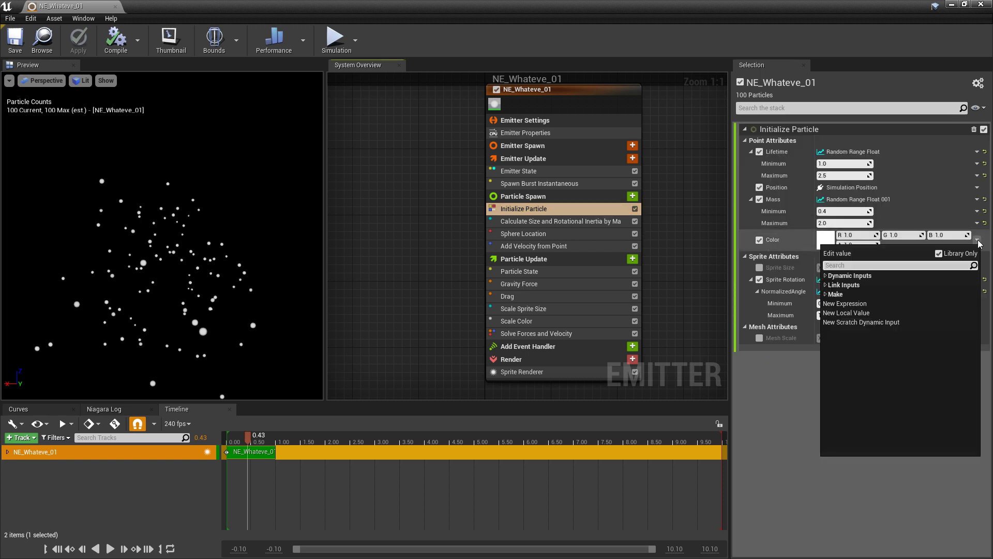
type("un")
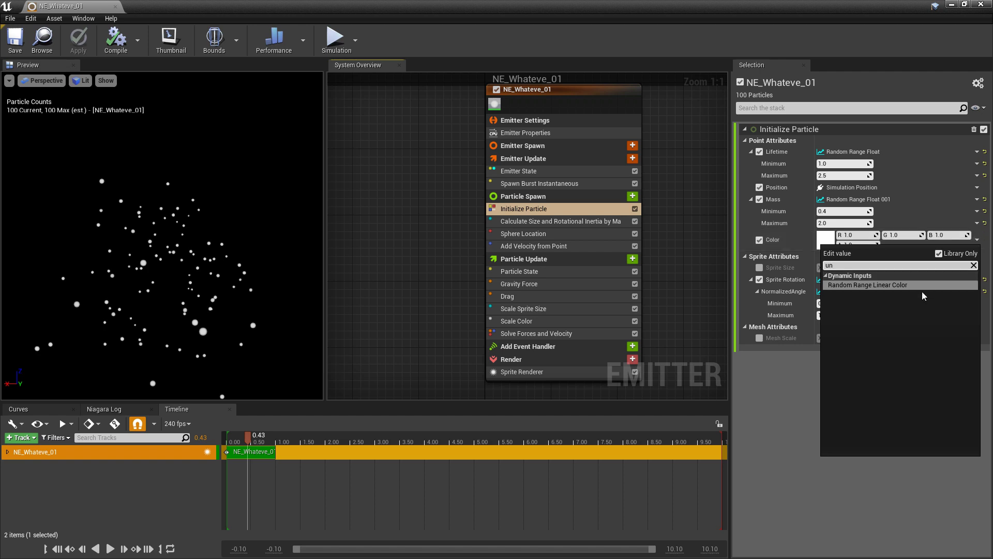
left_click(909, 285)
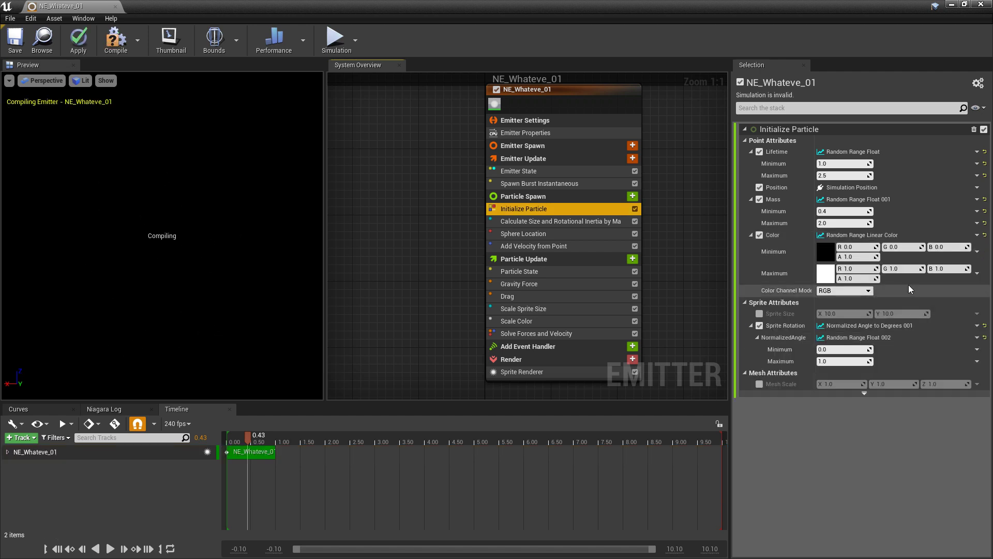
left_click(830, 291)
left_click(835, 313)
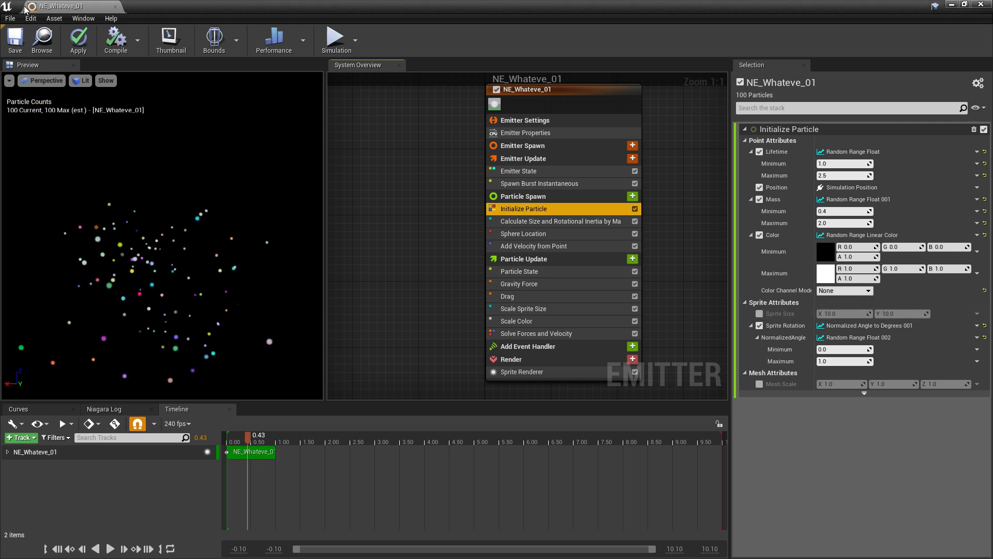
left_click(15, 39)
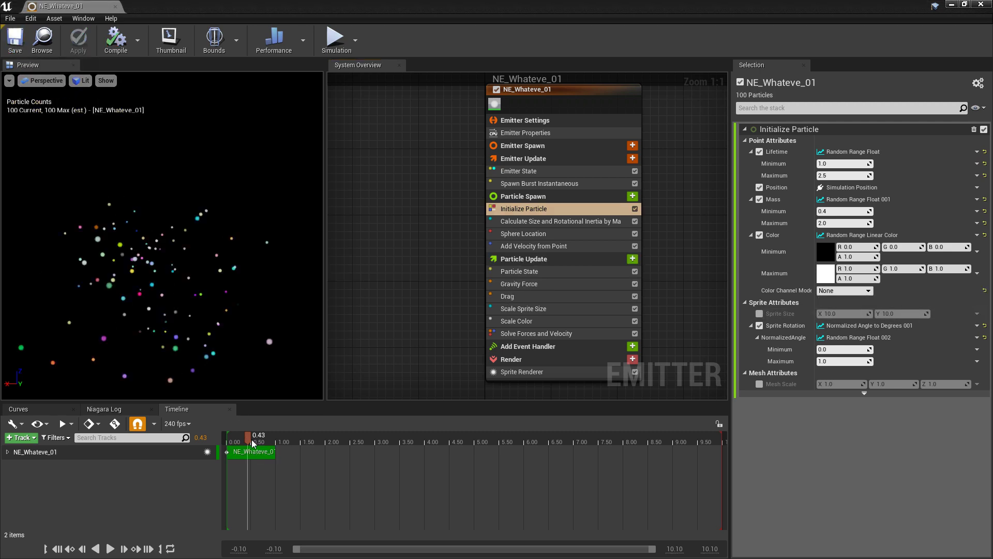
left_click_drag(252, 434, 226, 446)
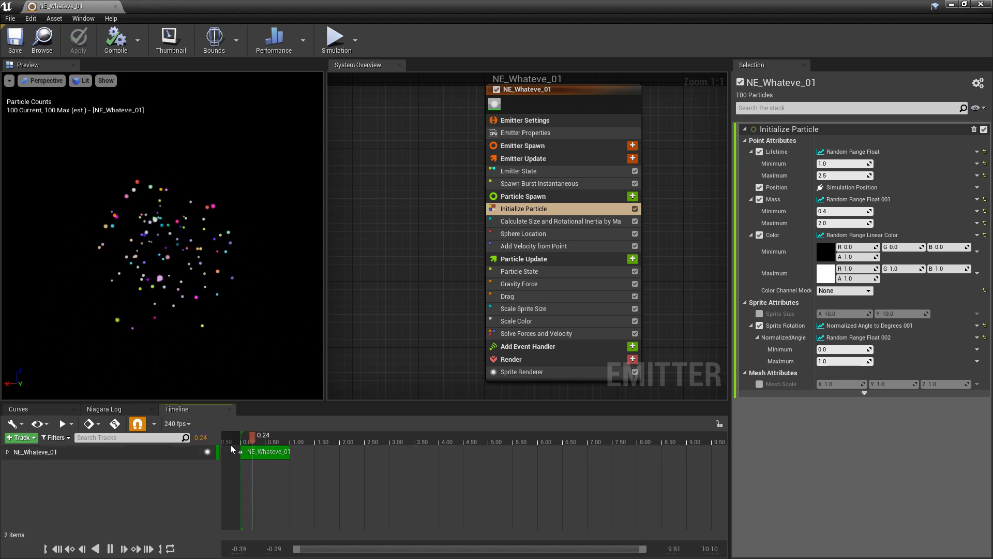
Add a Collision module to Particle Update, fix its ordering before Solve Forces and Velocity, and save
key("space")
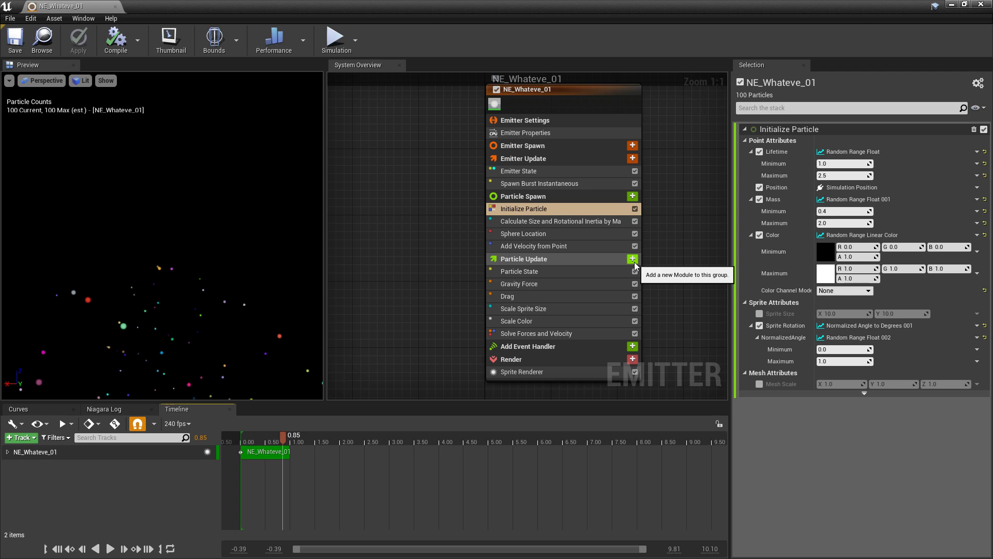
left_click(633, 259)
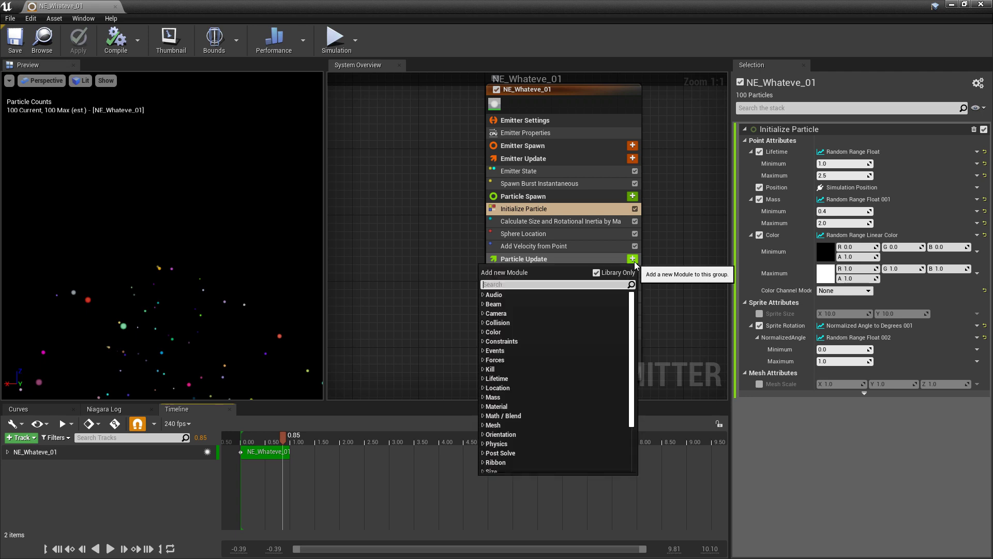
type("collision")
key("Return")
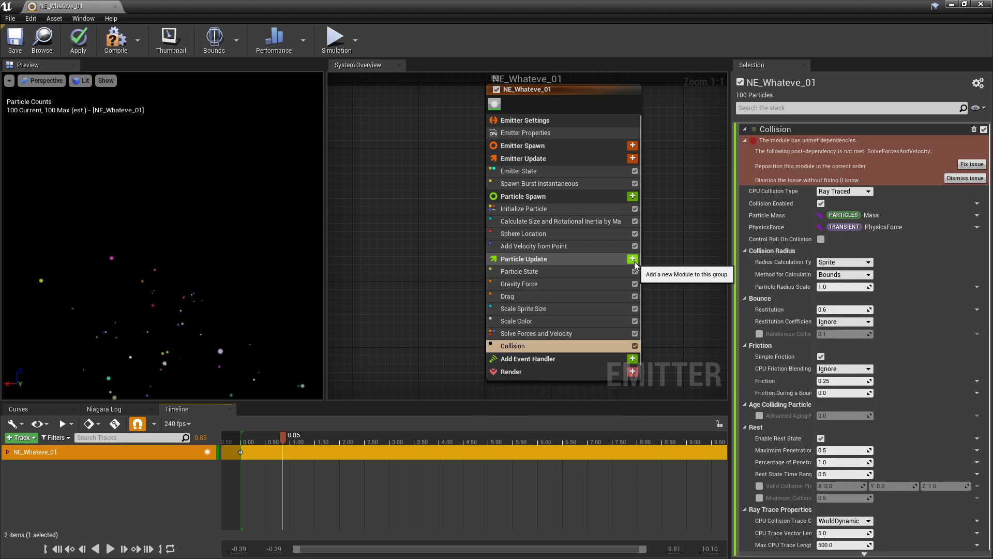
left_click(961, 167)
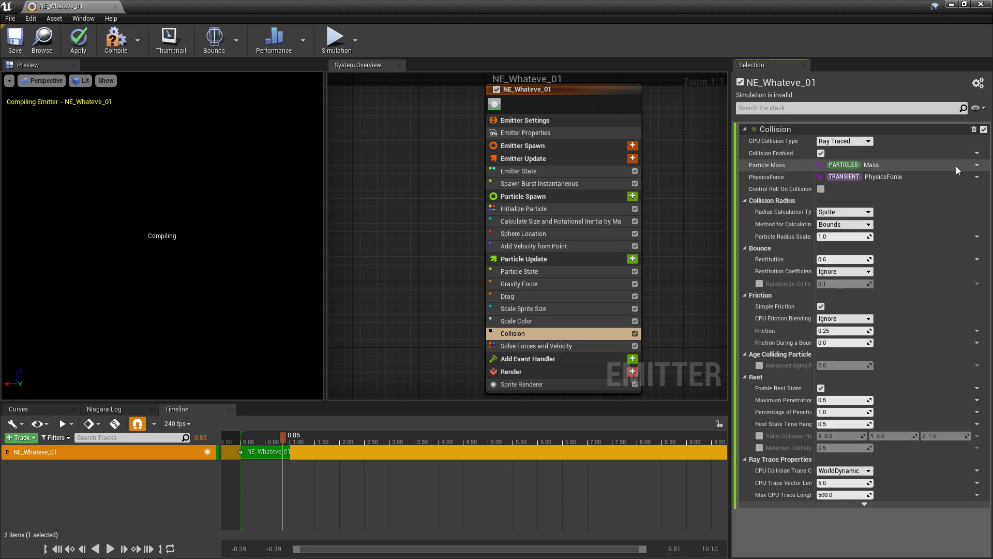
left_click(14, 42)
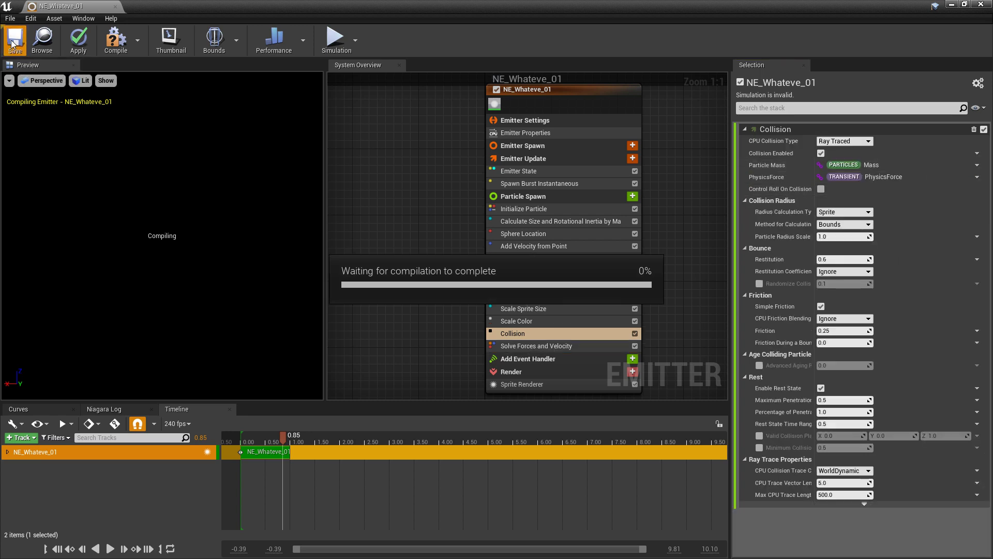
Place NS_Whateve_01 in the level with Force Solo enabled, then recentre the emitter editor
left_click_drag(451, 8, 714, 291)
left_click_drag(60, 444, 431, 253)
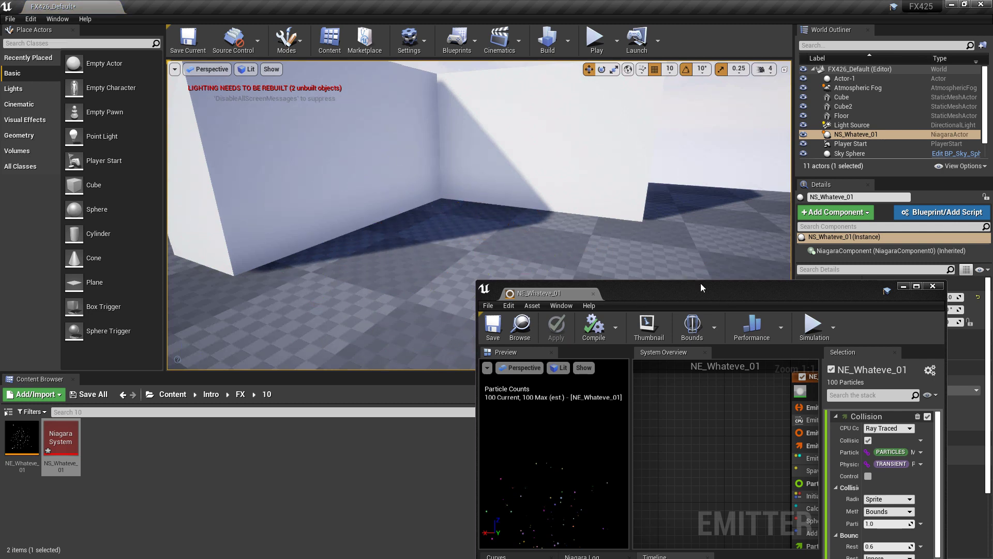
left_click_drag(709, 285, 479, 382)
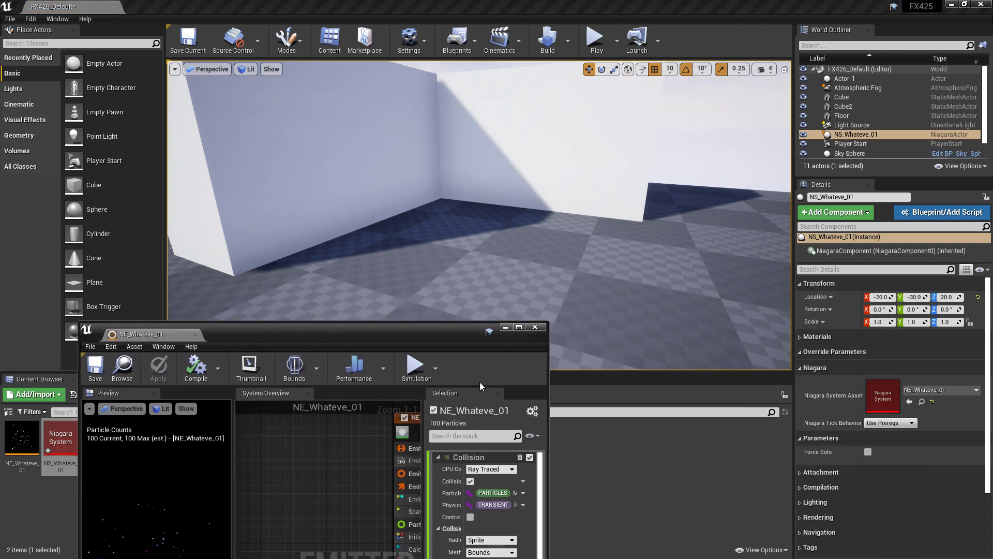
left_click(868, 452)
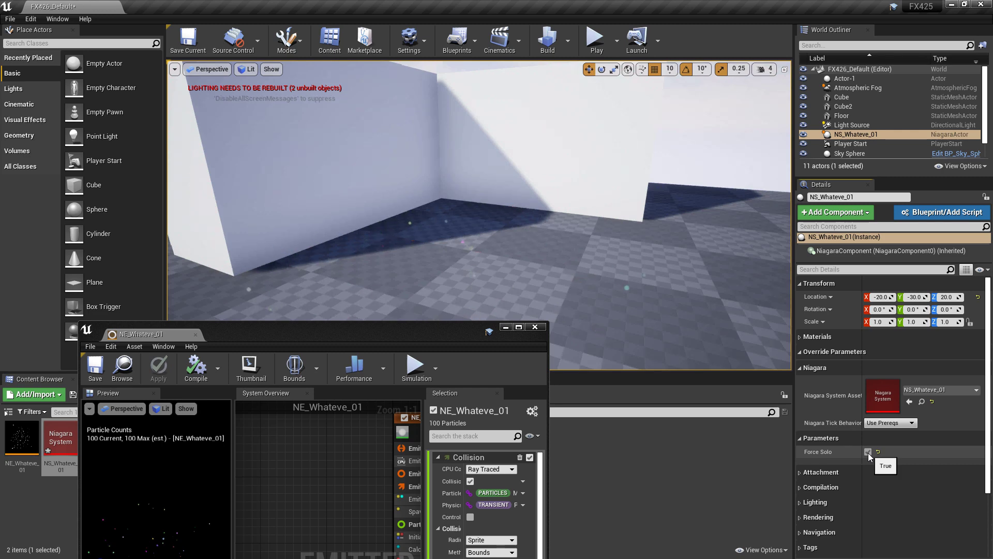
left_click_drag(347, 338, 557, 141)
Add a Light Renderer beside the Sprite Renderer in the Render group, select it, and apply
left_click(725, 137)
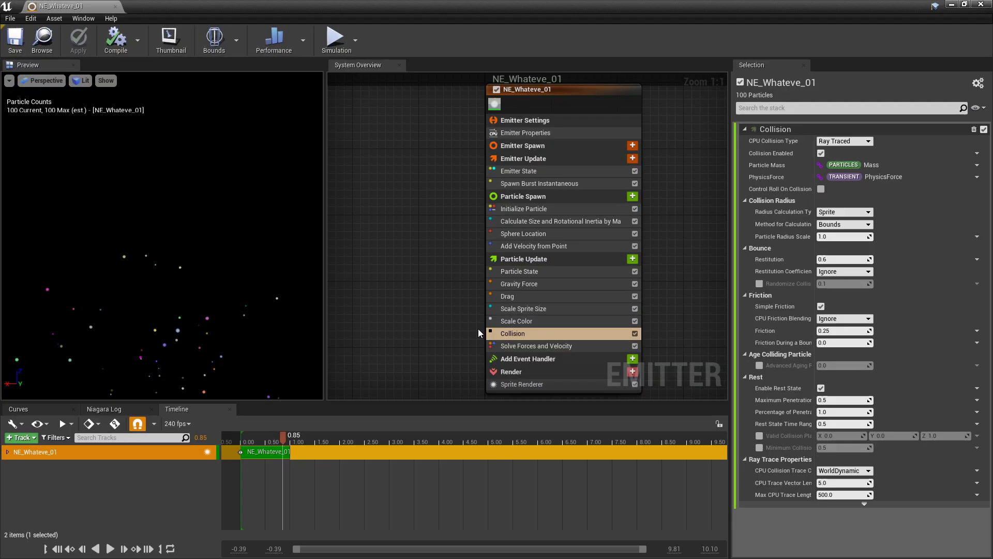
right_click_drag(446, 348, 378, 260)
left_click(565, 283)
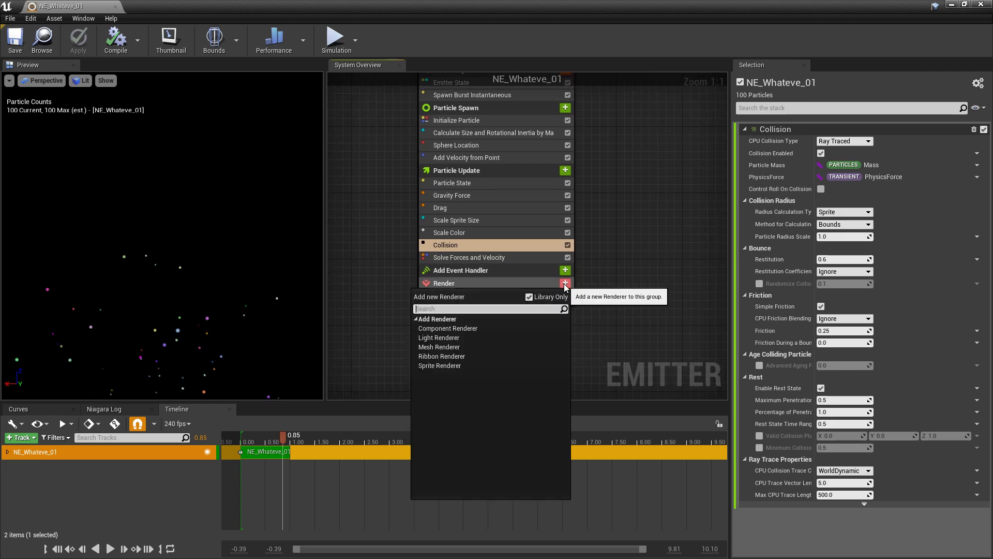
type("light")
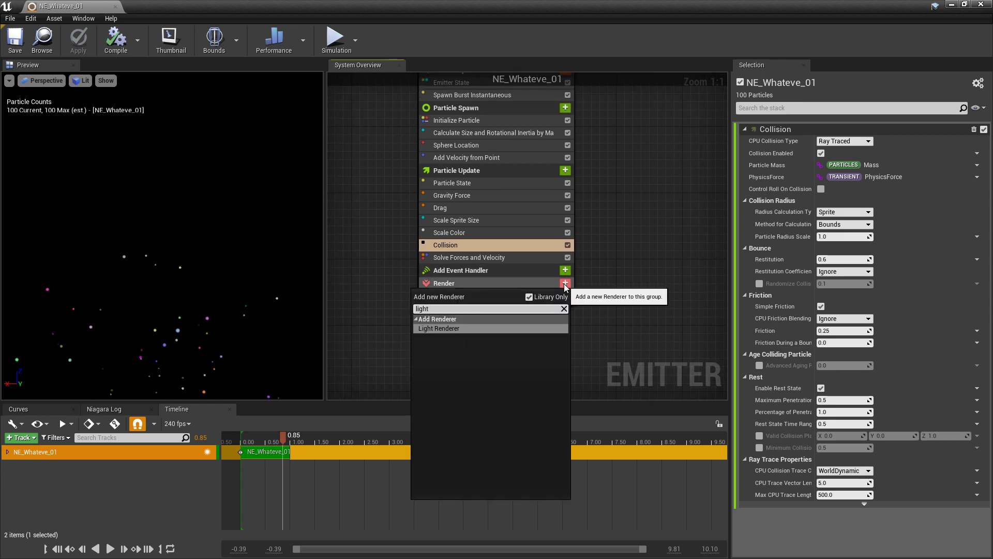
key("Return")
left_click(502, 309)
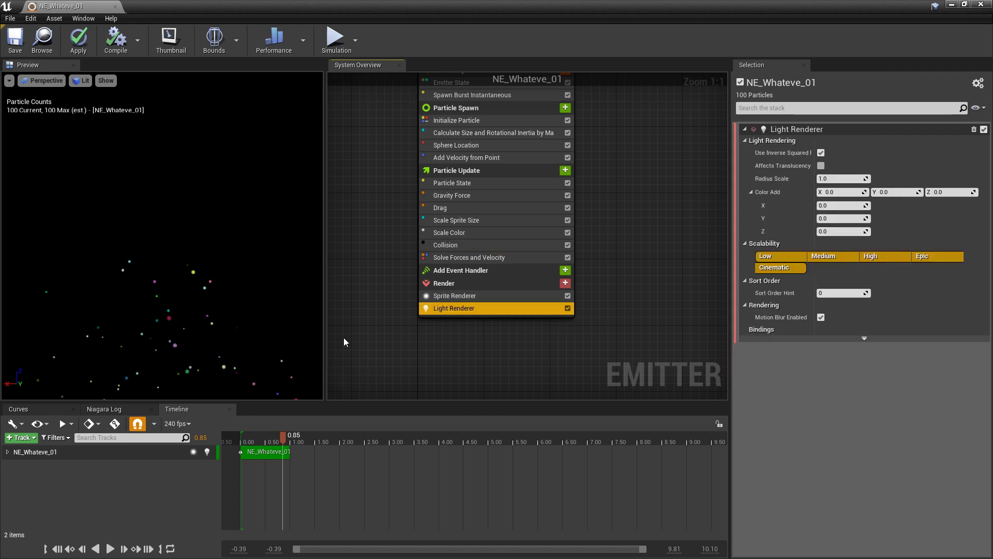
left_click(78, 40)
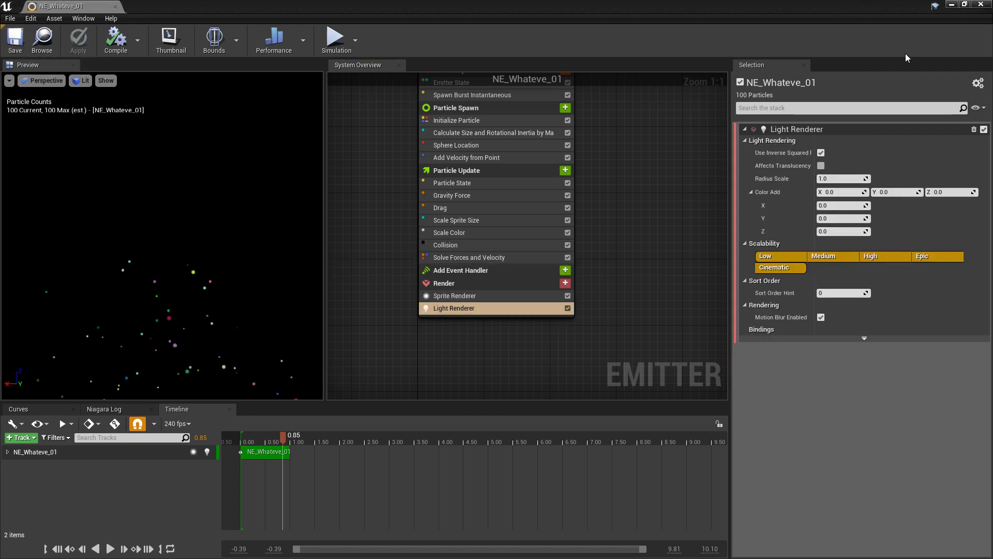
Check the particles in the level with Force Solo ticked, then reopen NE_Whateve_01
left_click(951, 6)
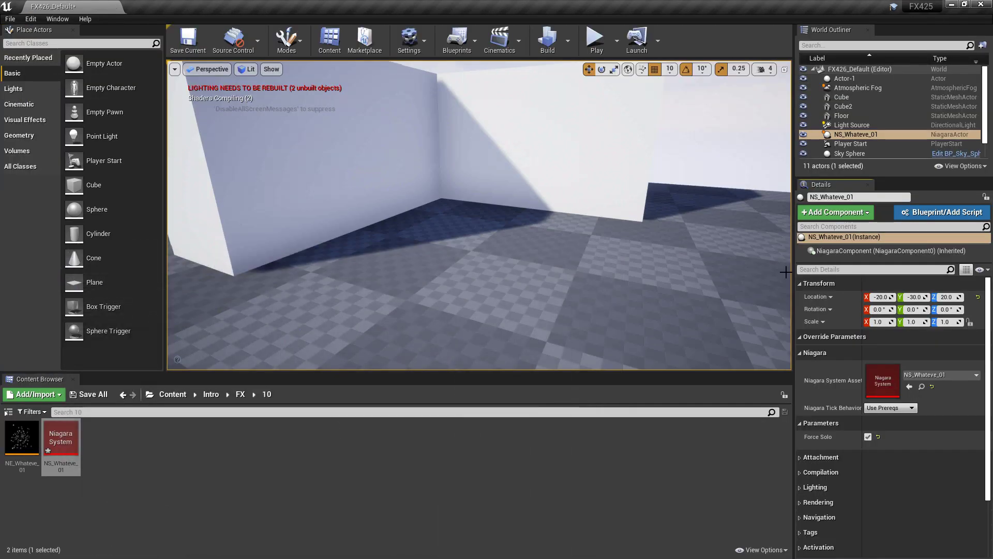
left_click(868, 436)
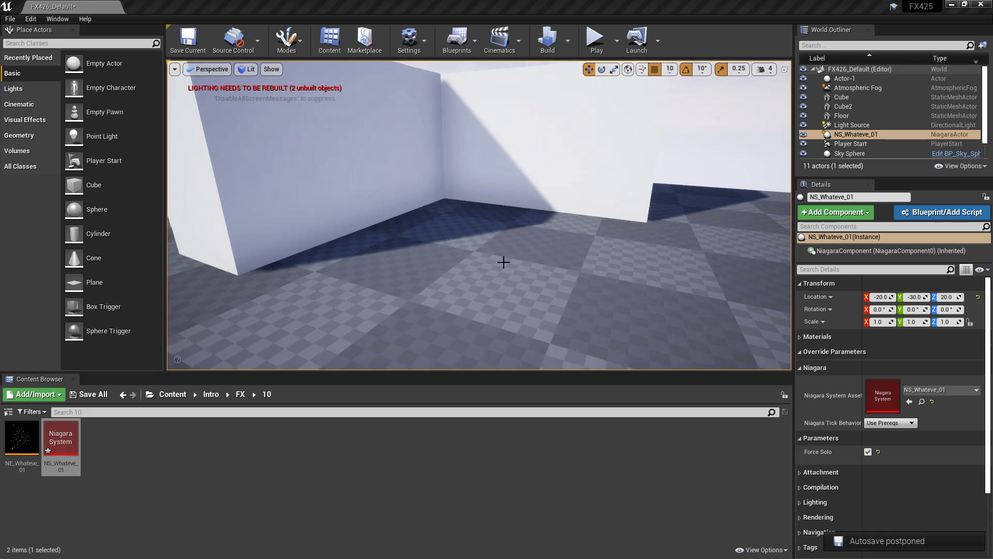
double_click(22, 437)
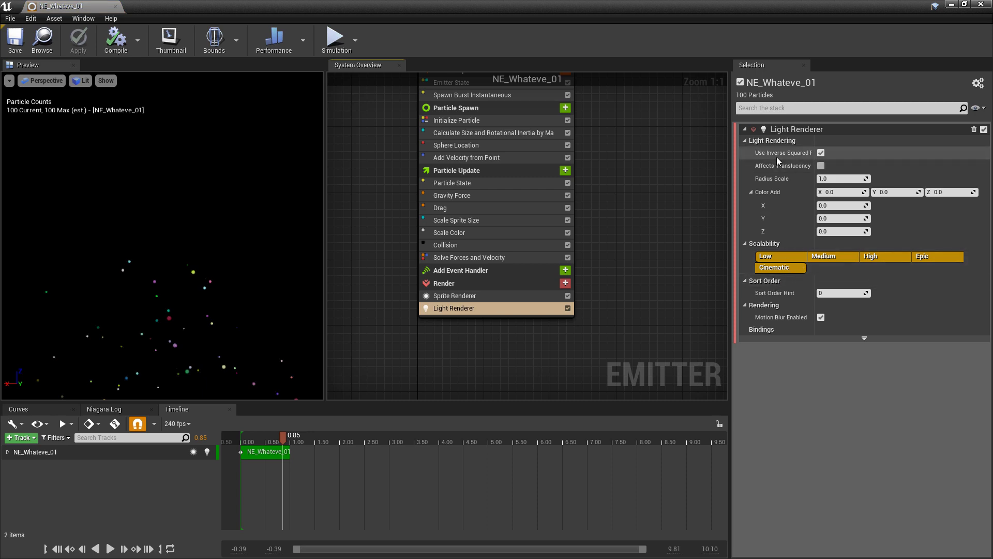
Enter 1.0 for the Light Renderer's Color Add X, Y and Z, then save the emitter
mouse_move(789, 155)
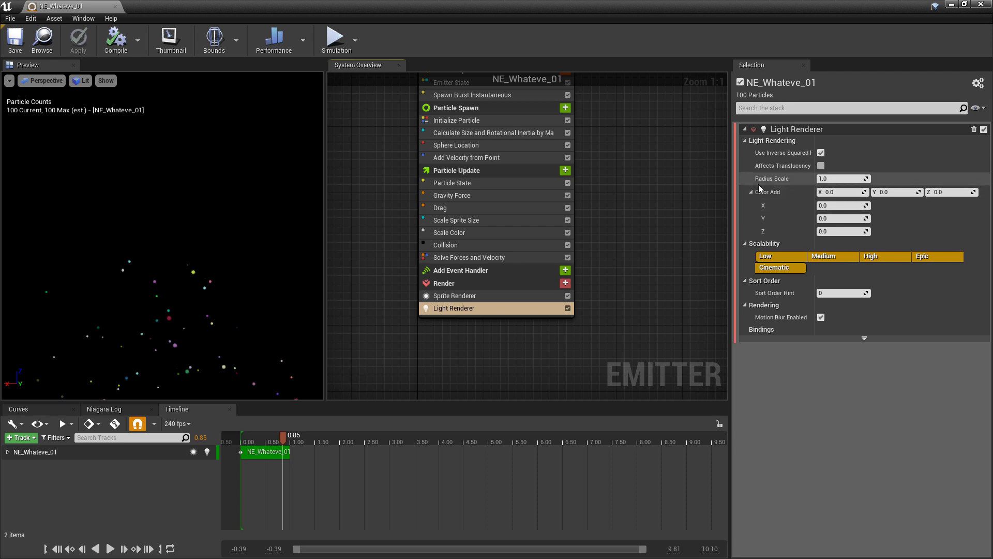
mouse_move(762, 195)
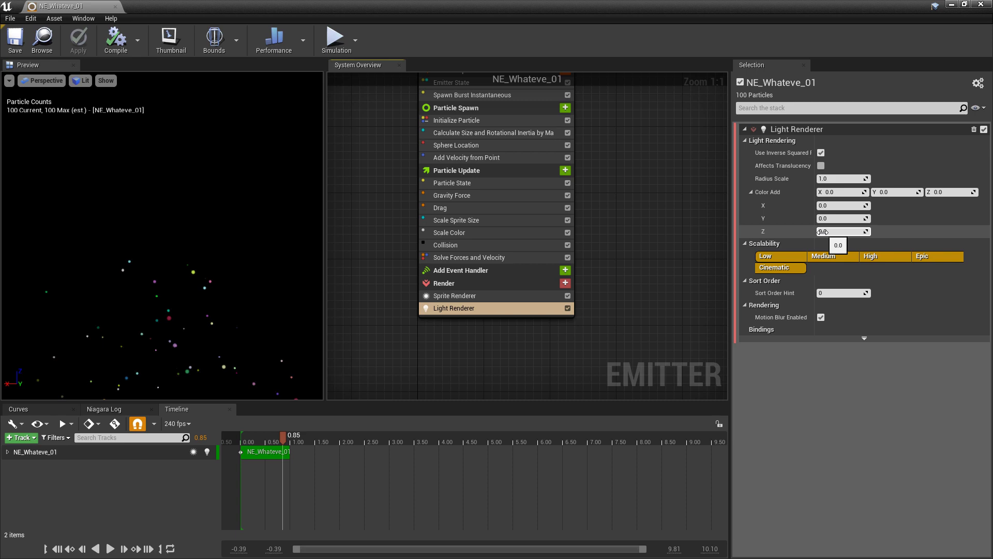
left_click(830, 205)
type("1")
key("Return")
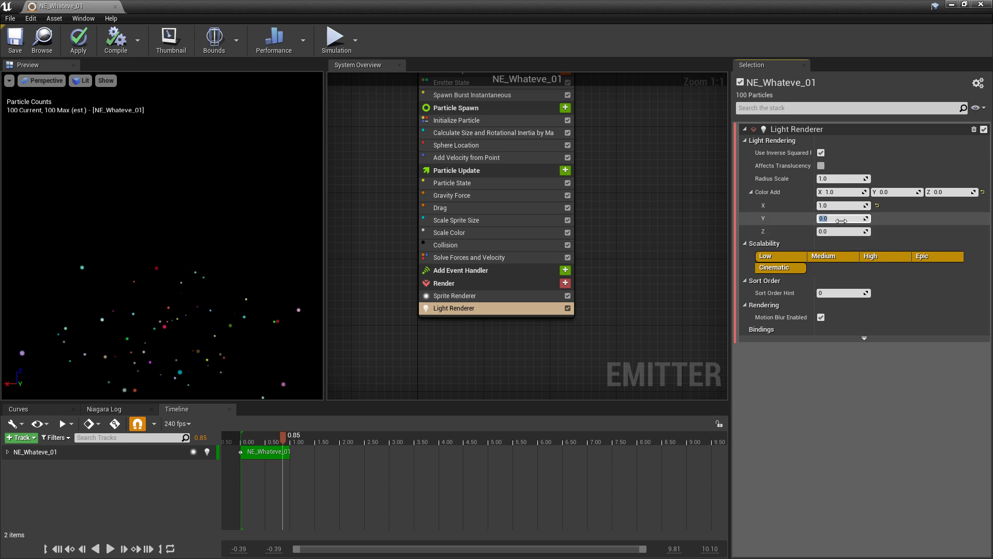
type("1")
key("Return")
left_click(839, 231)
type("1")
key("Return")
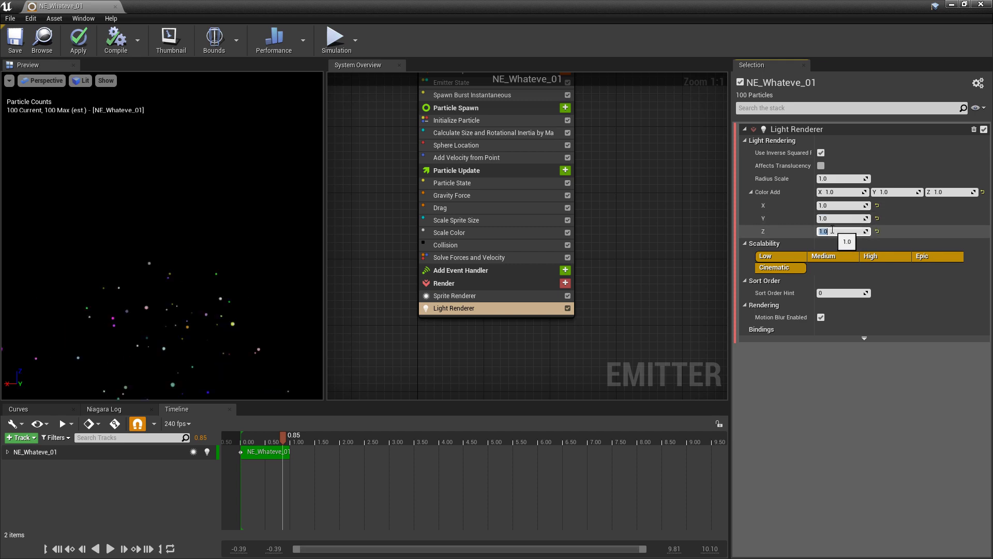
left_click(16, 42)
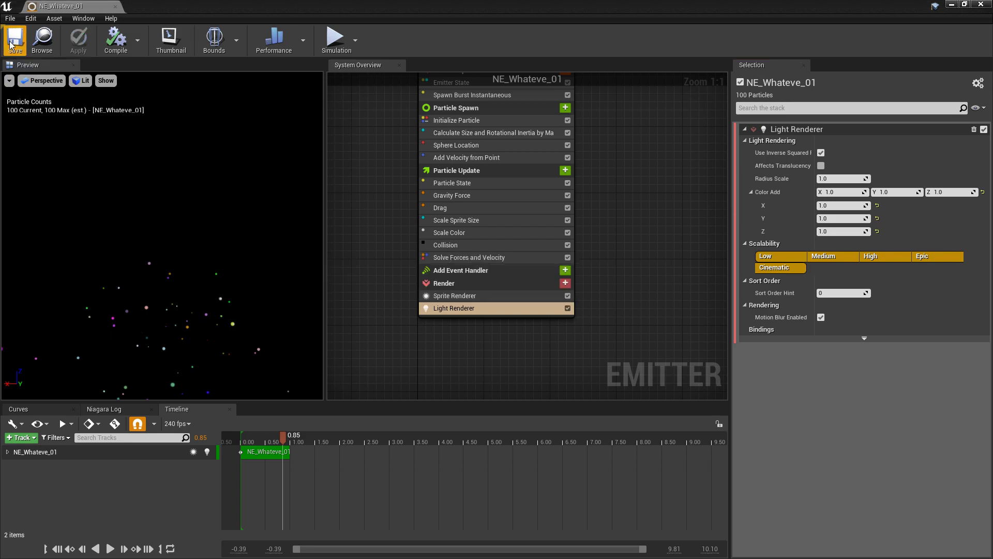
Minimize the emitter editor and toggle Force Solo on the placed NS_Whateve_01 actor
left_click(952, 4)
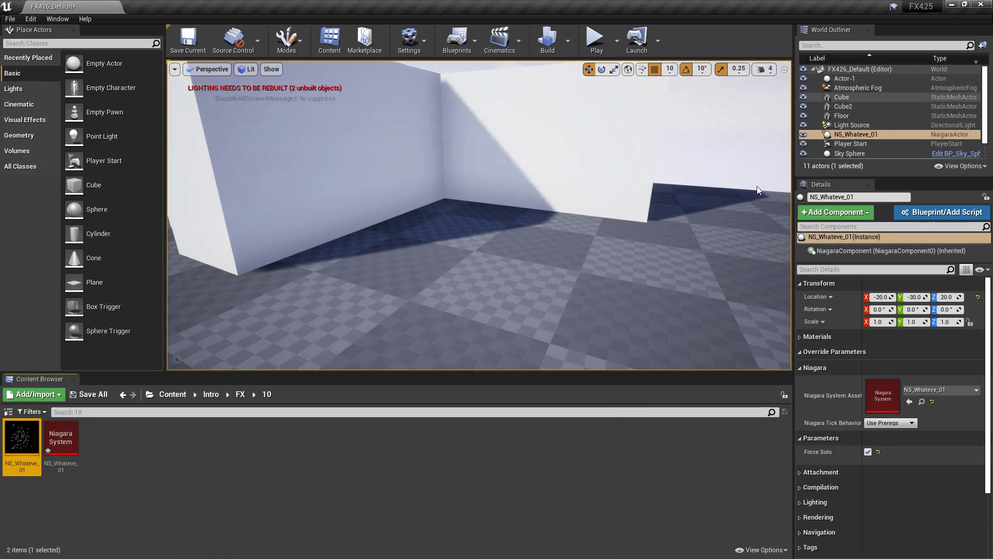
left_click(867, 451)
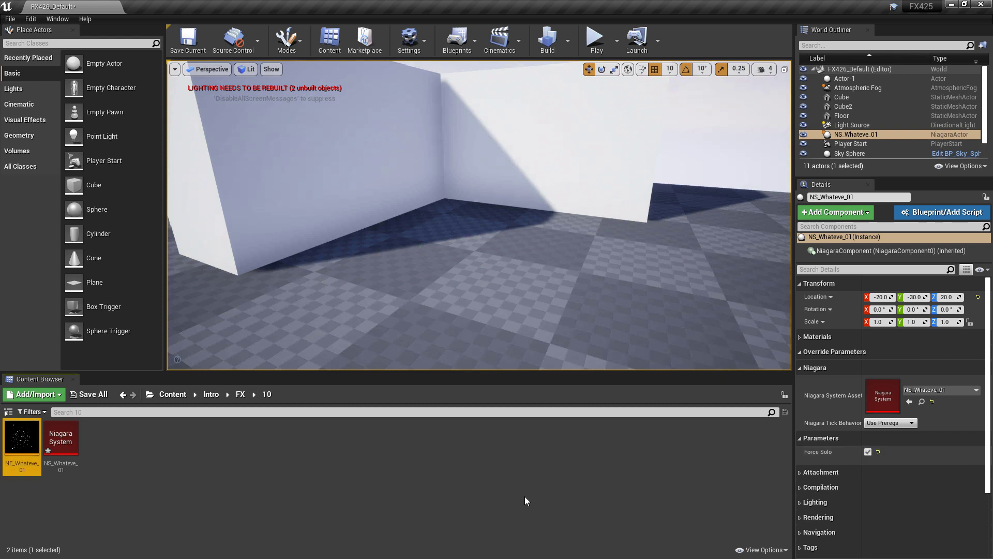
Reopen NE_Whateve_01 and review Sprite Renderer, Initialize Particle and Light Renderer, ending on Scale Color
double_click(22, 446)
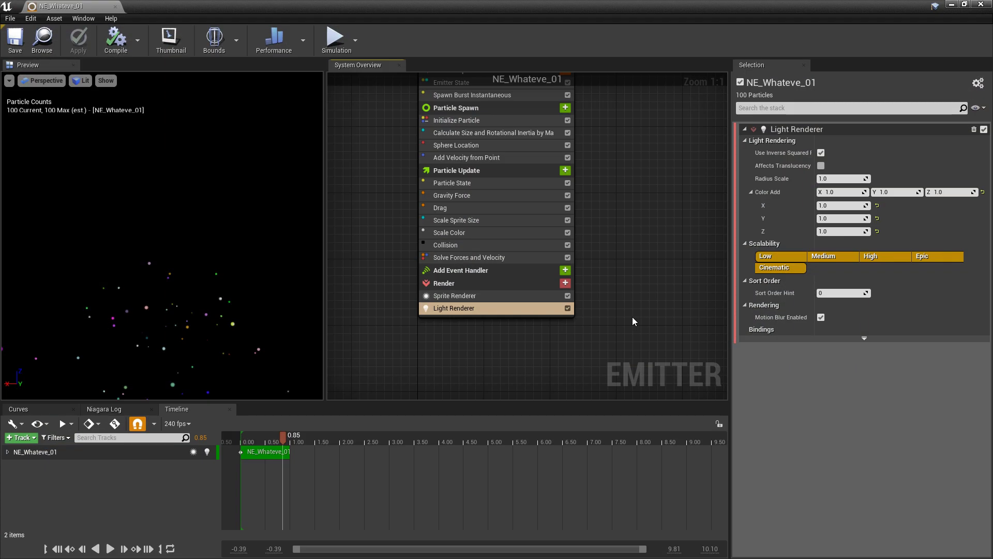
left_click(483, 297)
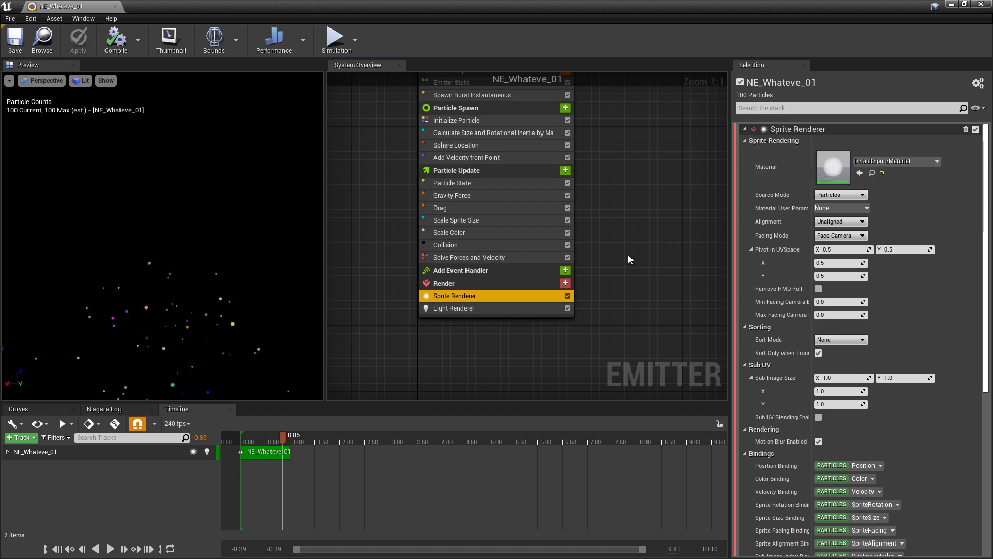
left_click(481, 123)
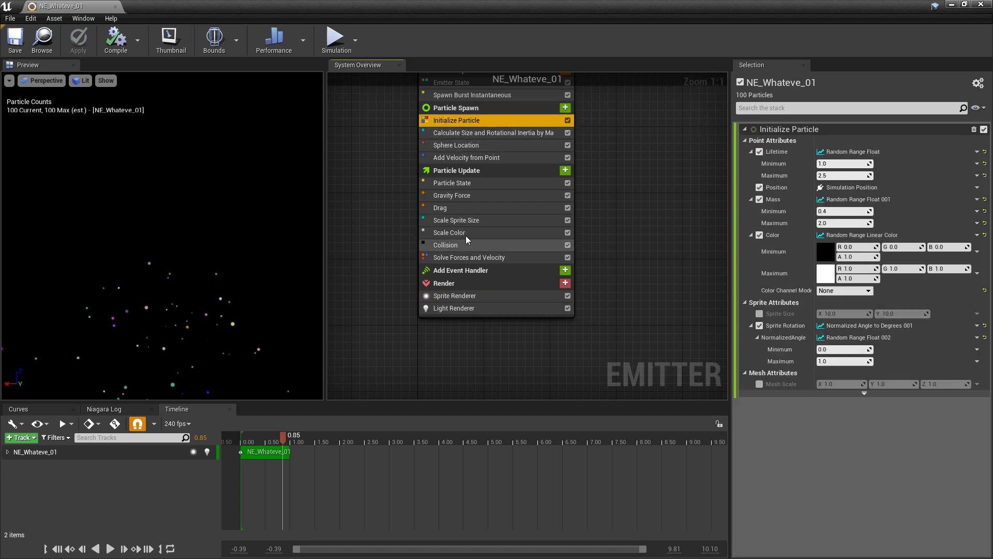
left_click(466, 232)
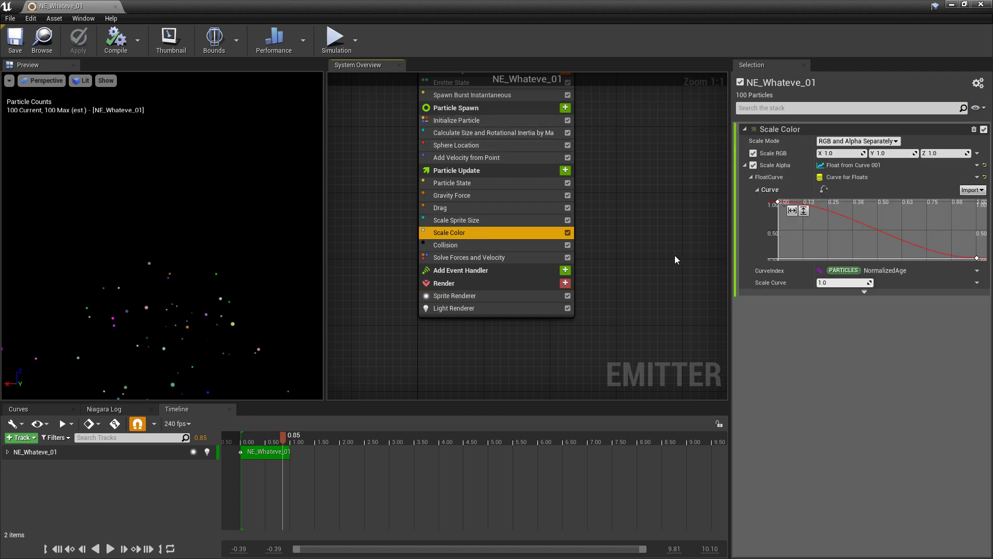
left_click(477, 306)
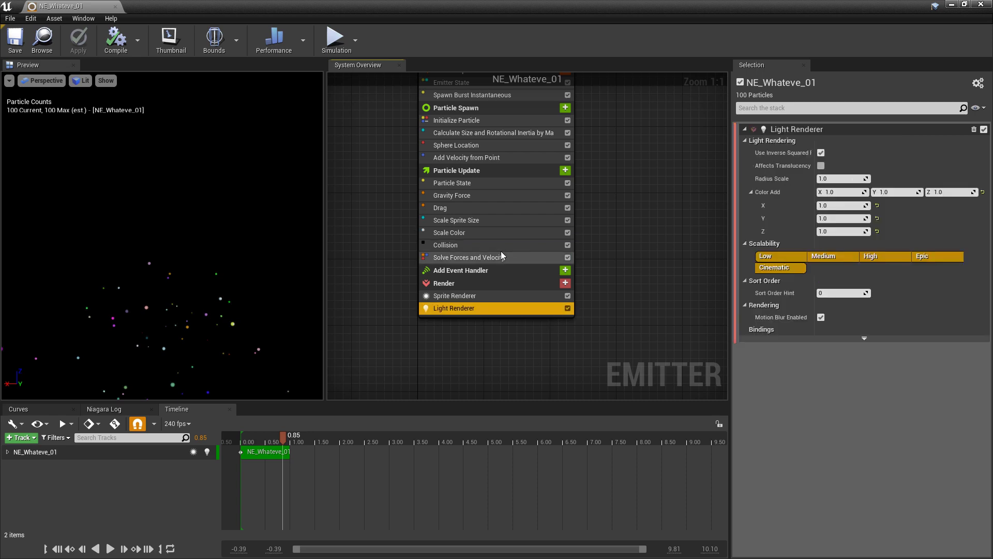
left_click(480, 234)
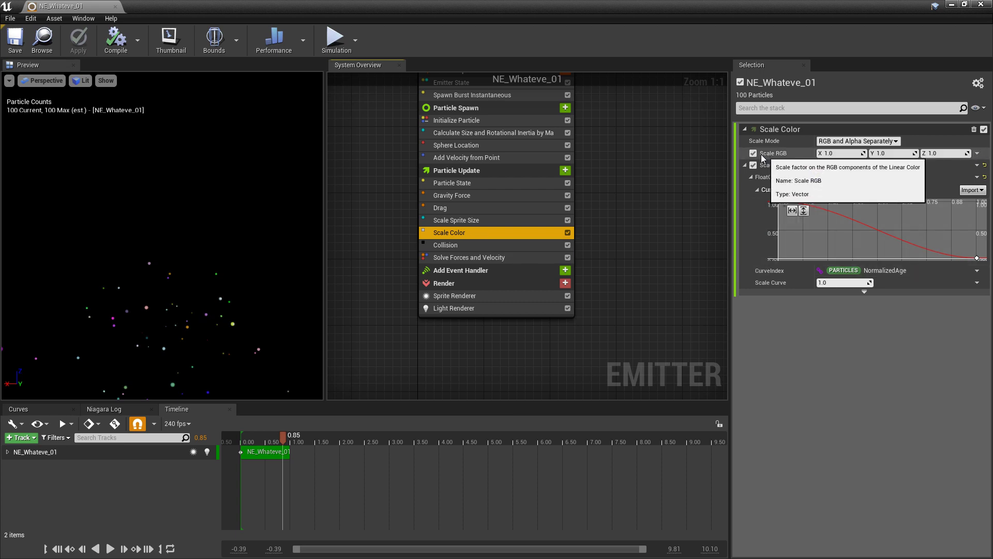
Make Scale Color's Scale RGB a Vector from Float input and save the emitter
left_click(977, 154)
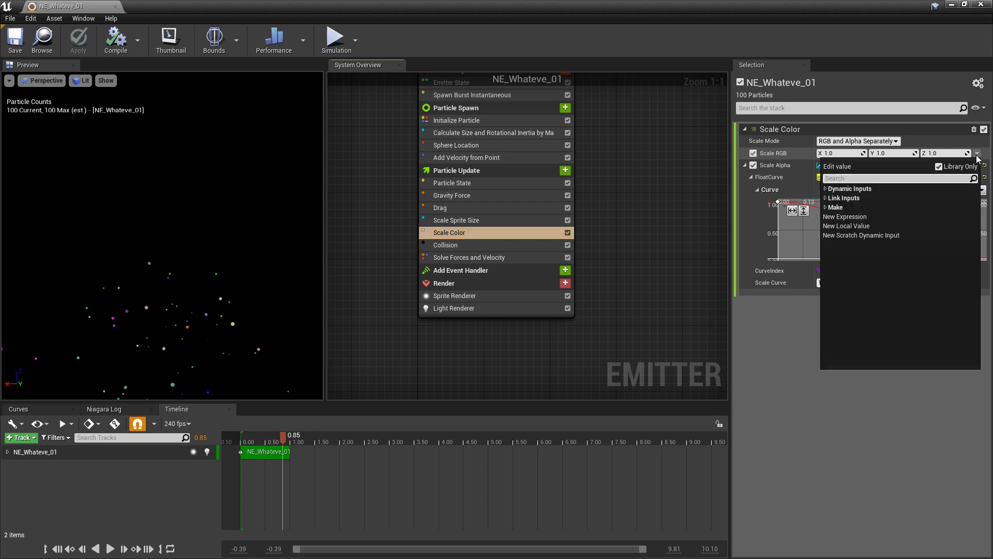
type("float")
key("Return")
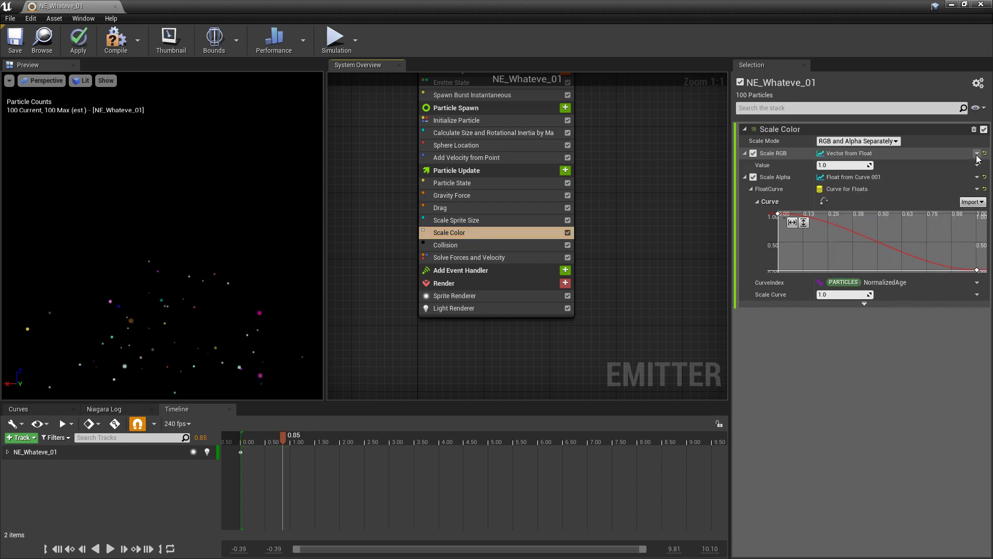
left_click(846, 166)
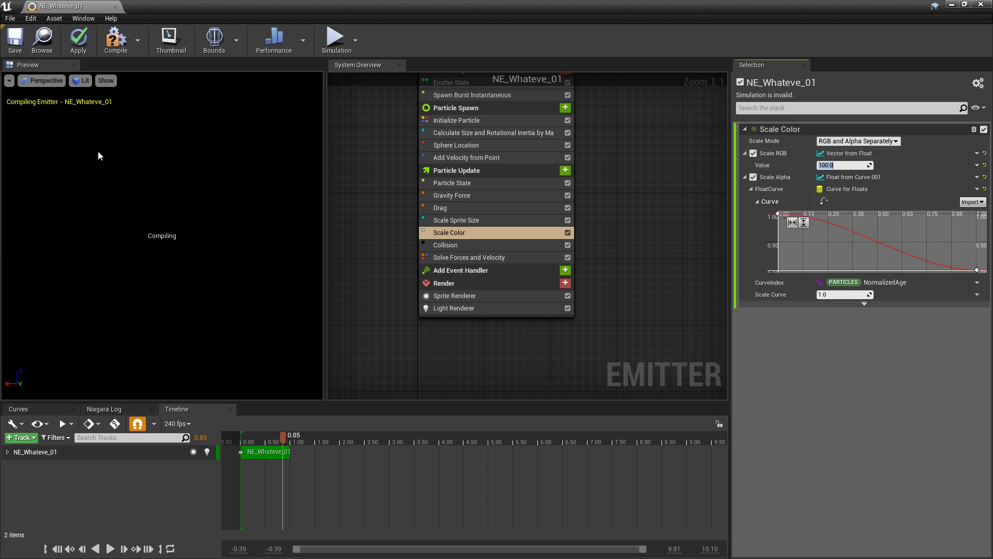
left_click(15, 42)
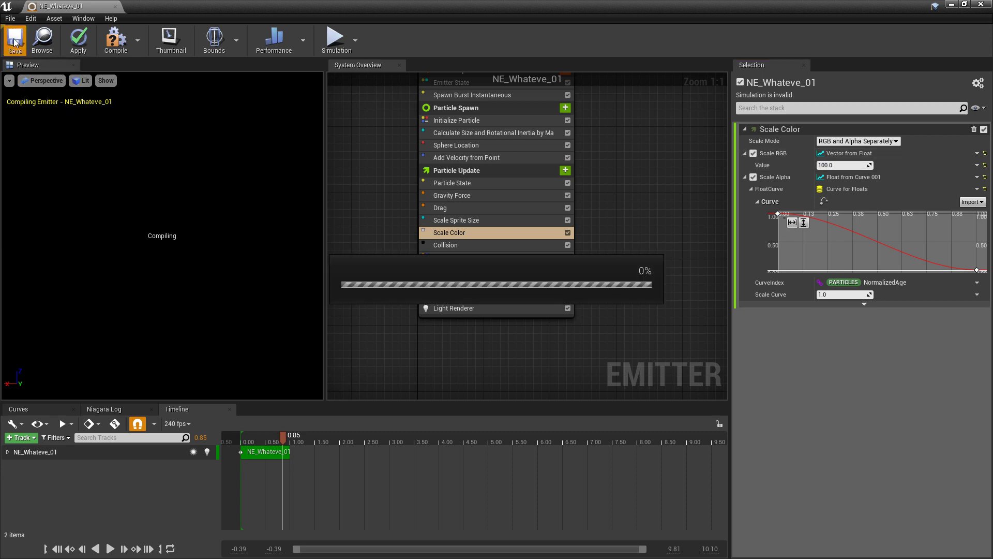
Check Initialize Particle and Scale Color, then replay the burst in the level via Force Solo
left_click(463, 121)
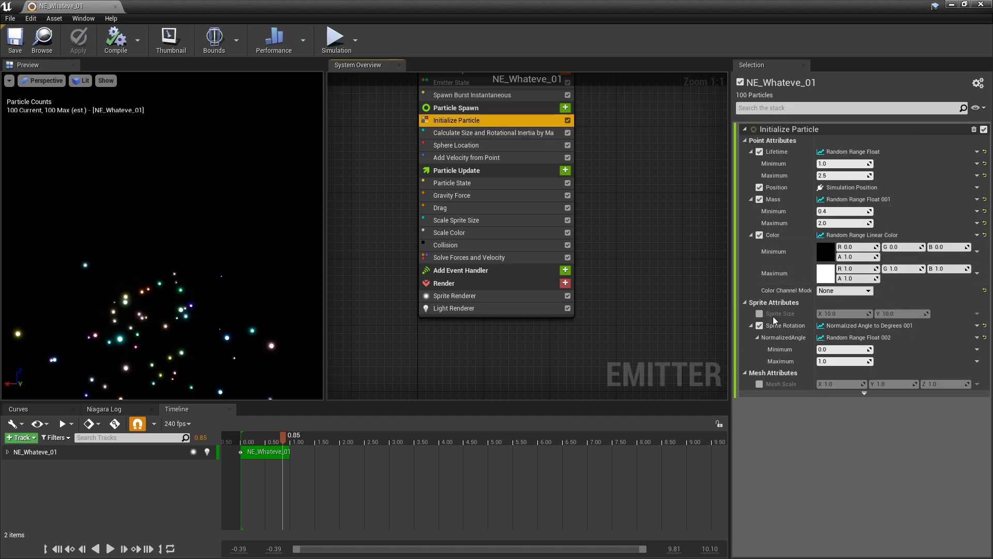
left_click(466, 233)
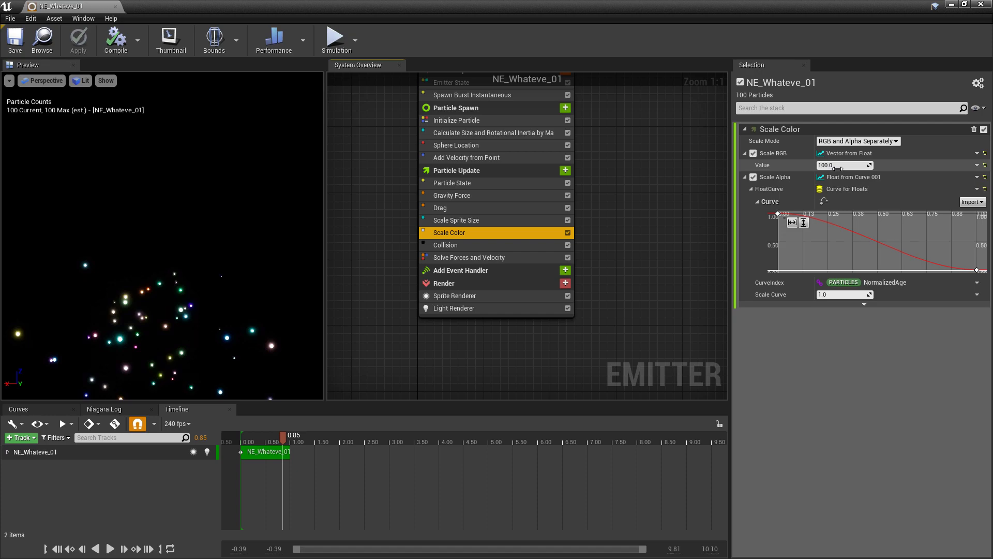
left_click(952, 5)
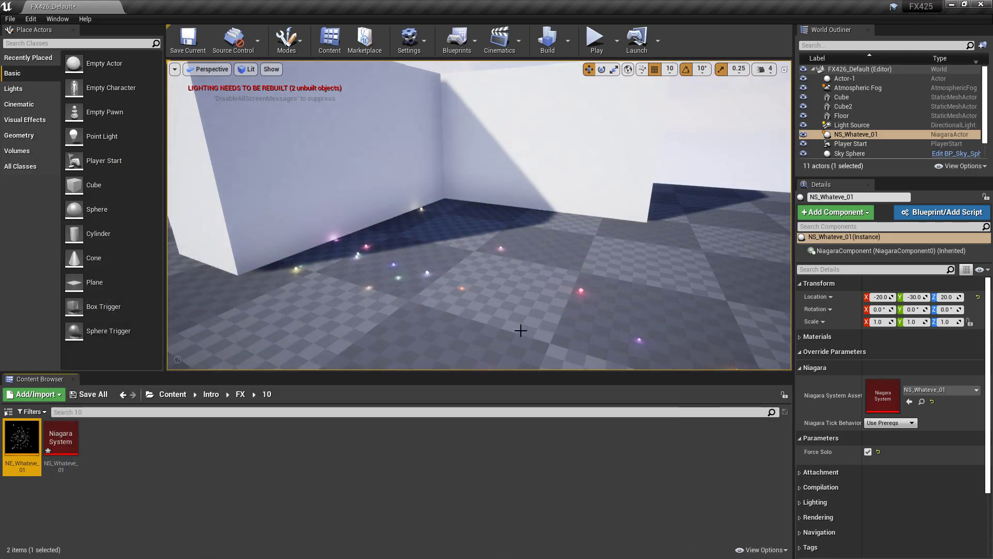
left_click(870, 453)
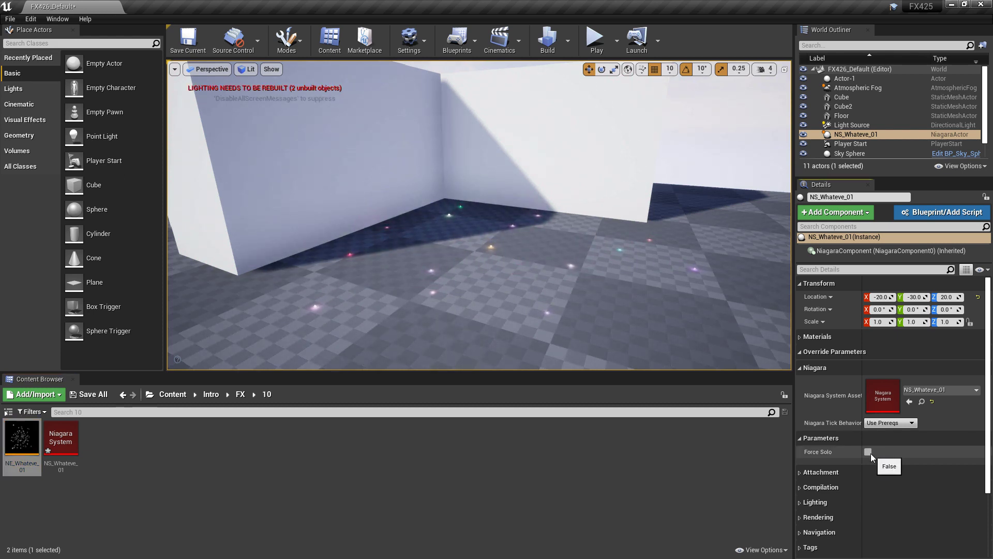
Set NE_Whateve_01's Light Renderer Color Add X to 100, save, and replay the burst twice
double_click(21, 437)
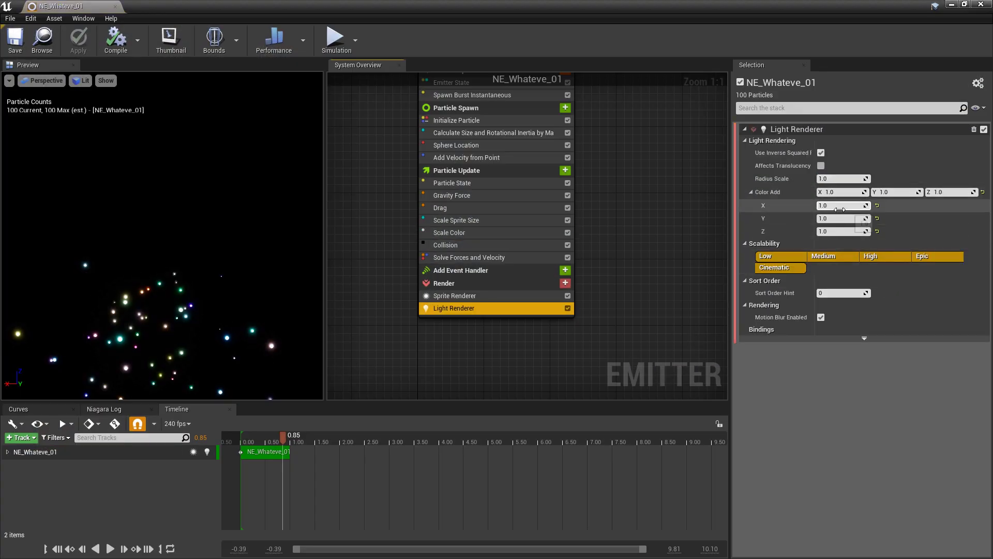
left_click(844, 205)
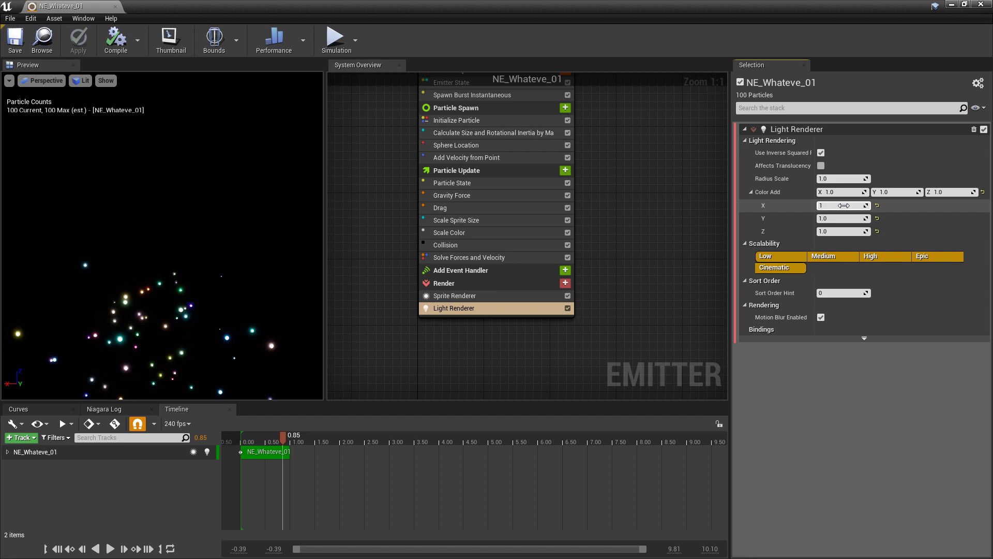
key("Return")
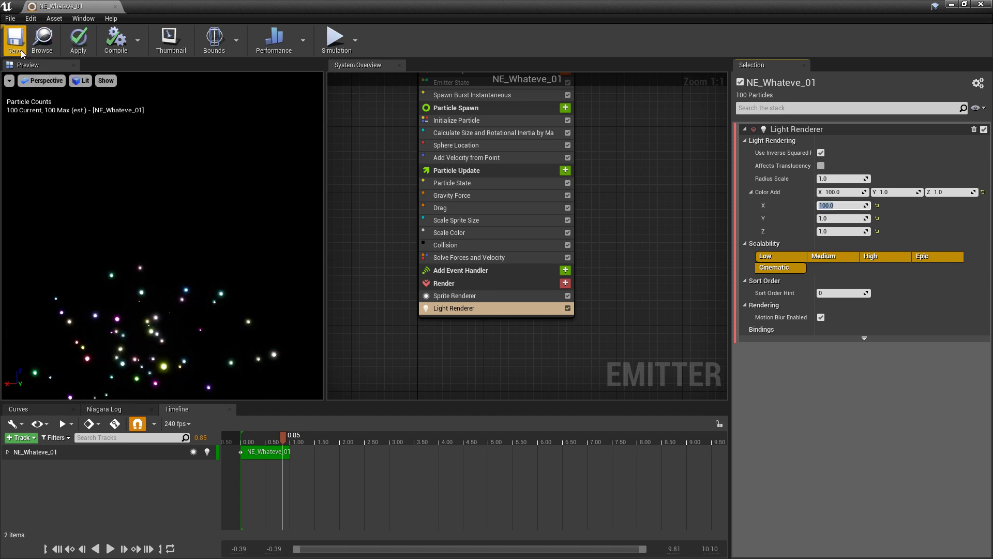
left_click(15, 40)
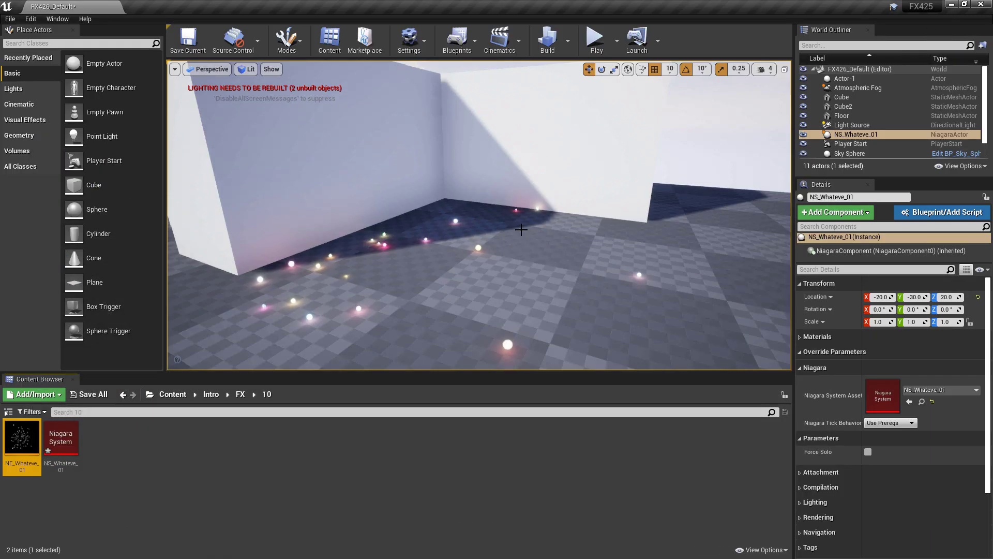
left_click(868, 452)
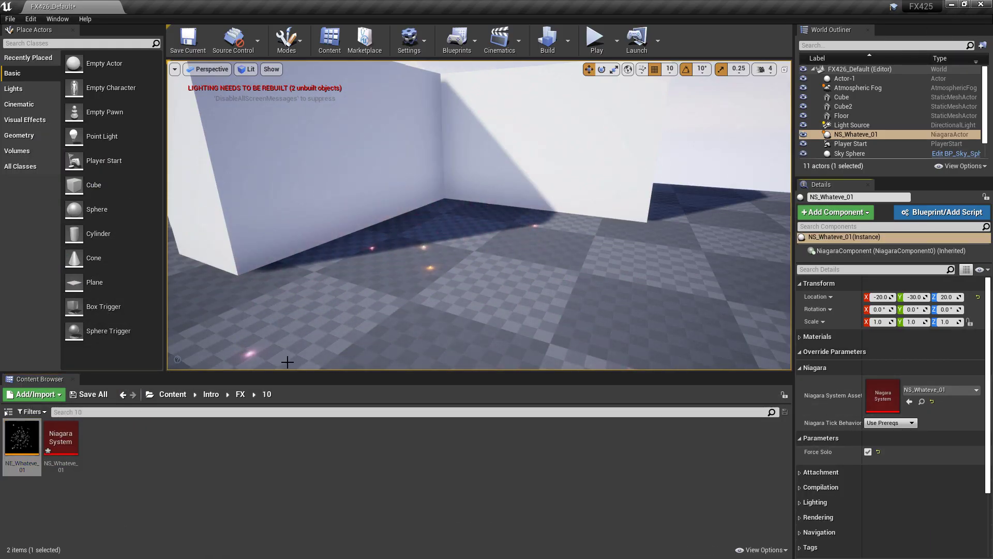
left_click(869, 452)
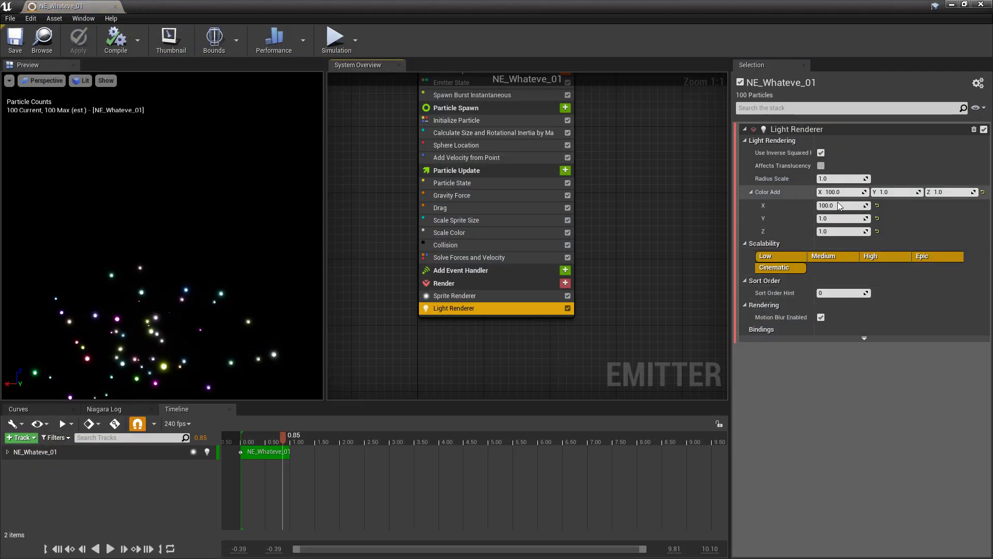
Raise the Light Renderer's Color Add X to 10000 and save the emitter
left_click(751, 192)
left_click(841, 206)
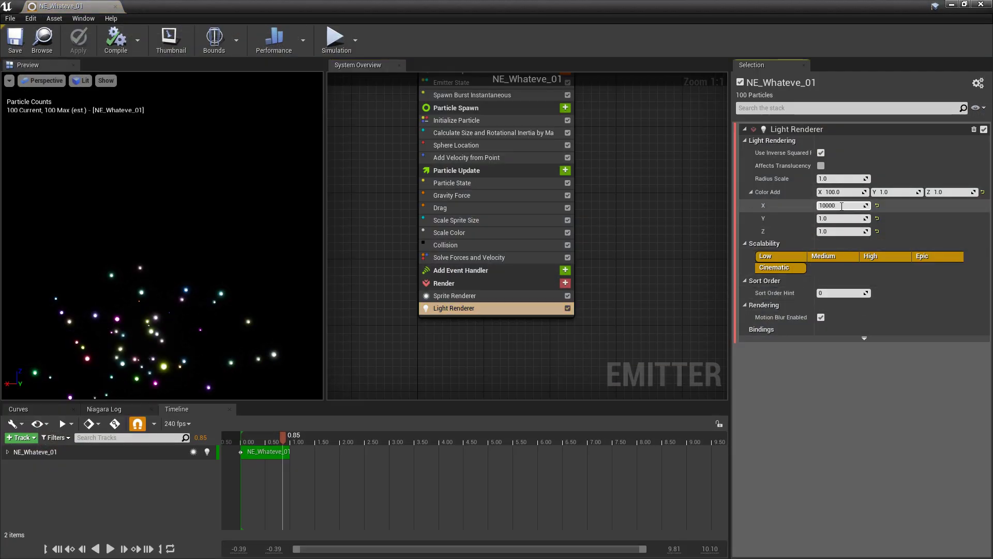
key("Return")
left_click(15, 42)
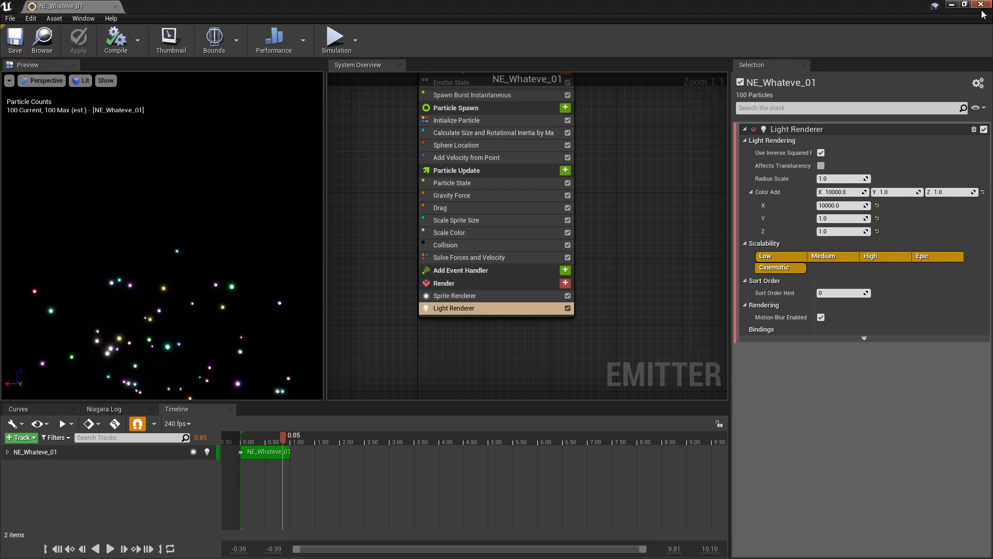
Replay the burst in the level with Force Solo on to see the brighter red light
left_click(952, 5)
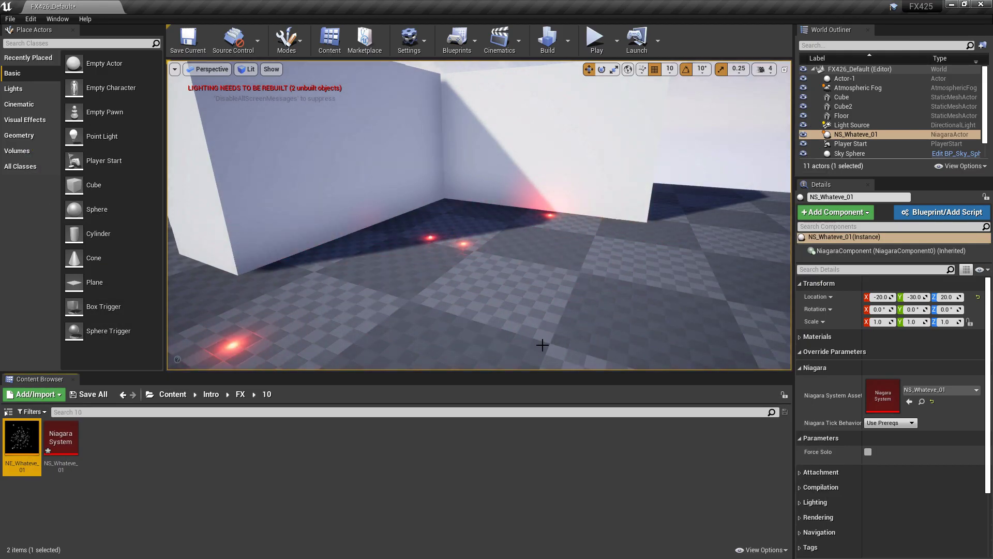
left_click(867, 452)
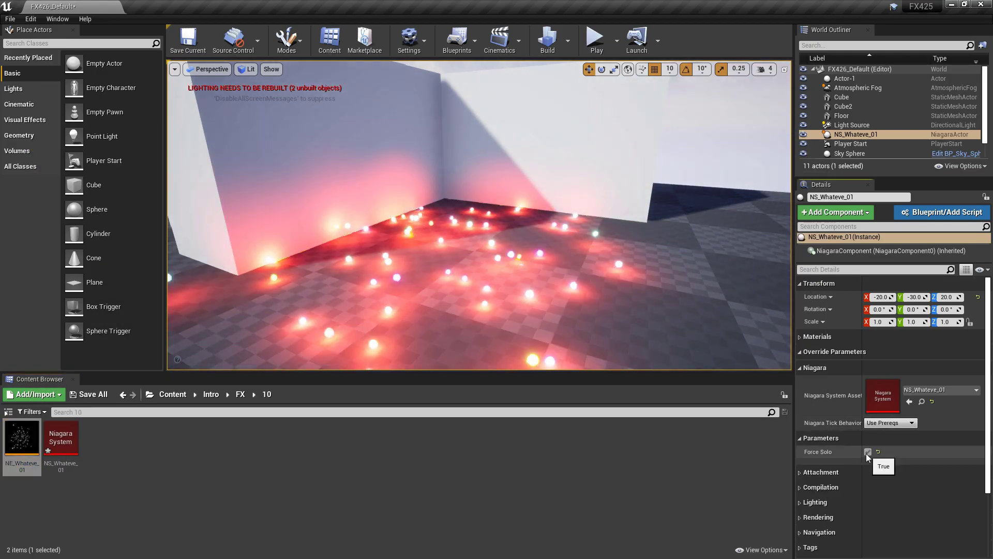
double_click(22, 437)
left_click(980, 5)
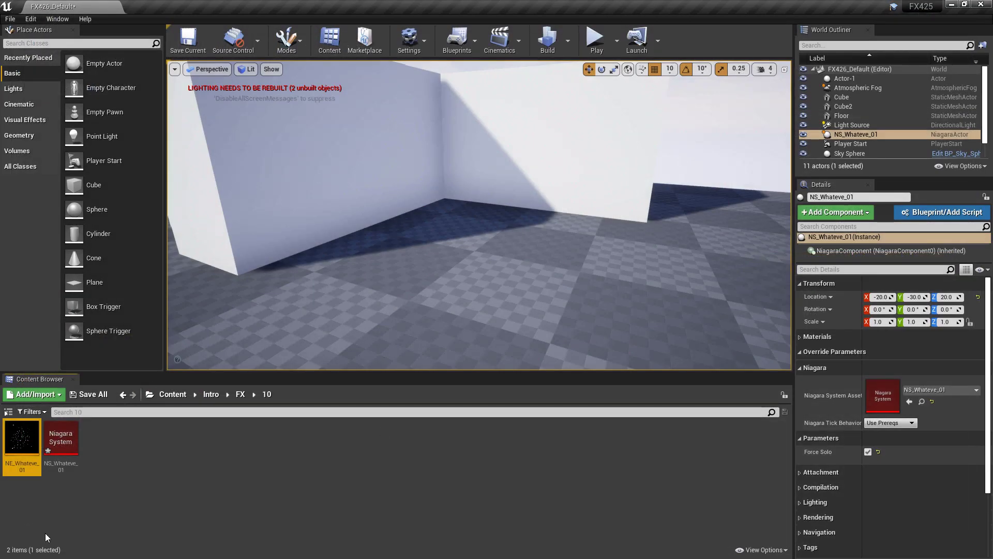
Create a Niagara emitter NE_WhatEvMesh_01 from the Upward Mesh Burst template
right_click(104, 461)
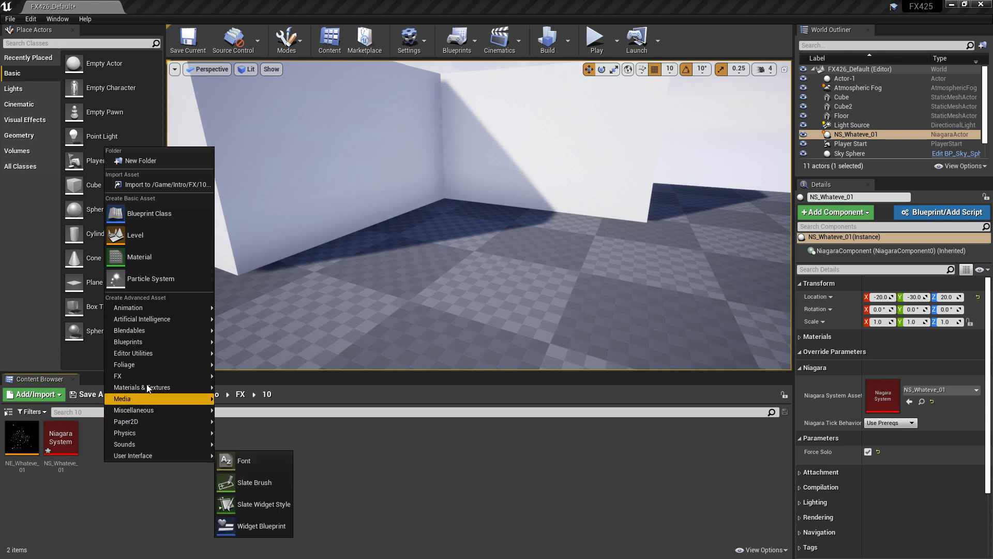
mouse_move(144, 376)
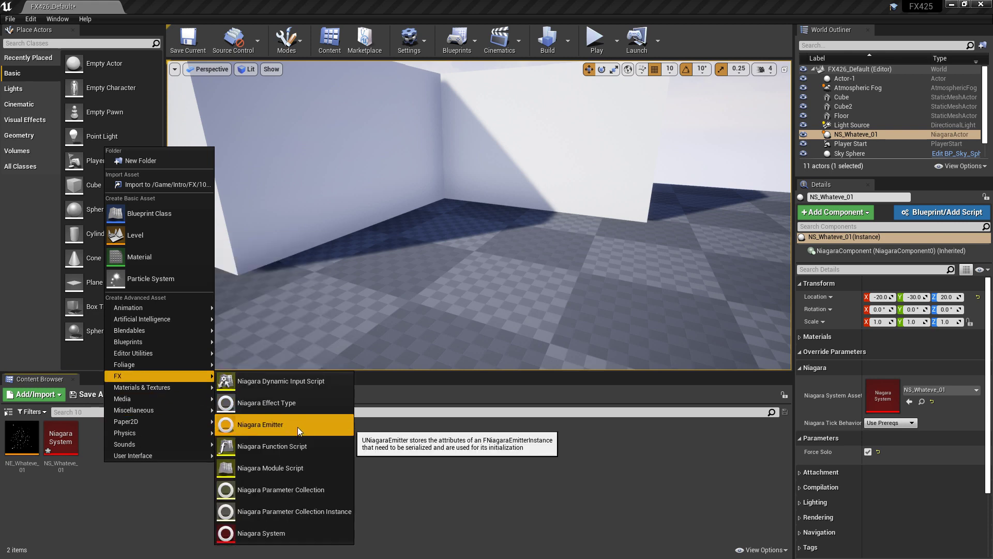
left_click(297, 427)
left_click(510, 433)
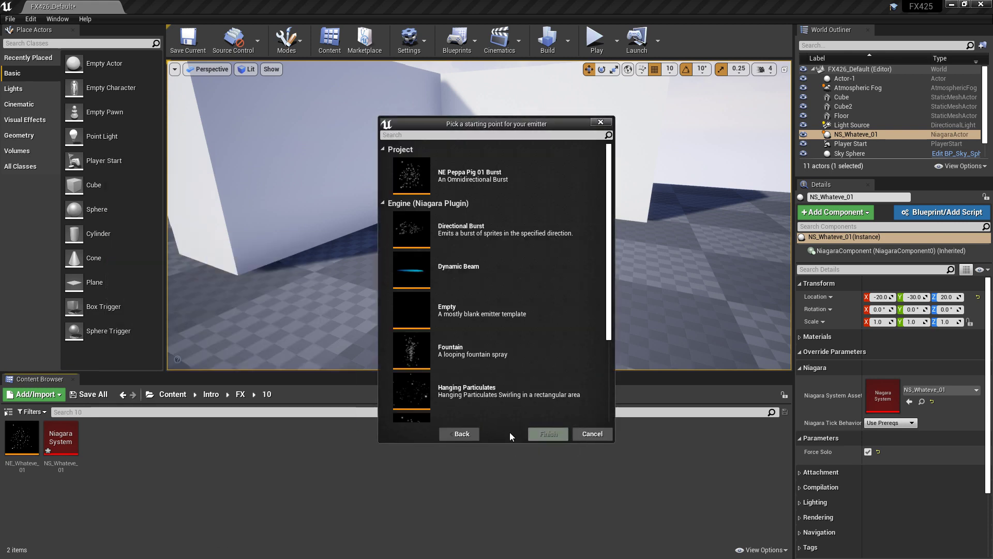
scroll(499, 315, "down", 5)
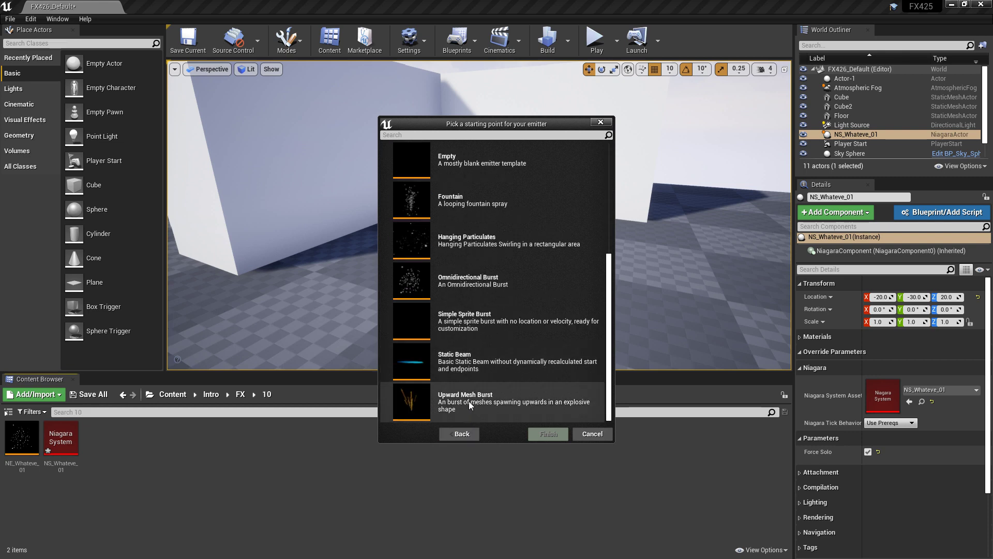
left_click(474, 402)
left_click(548, 433)
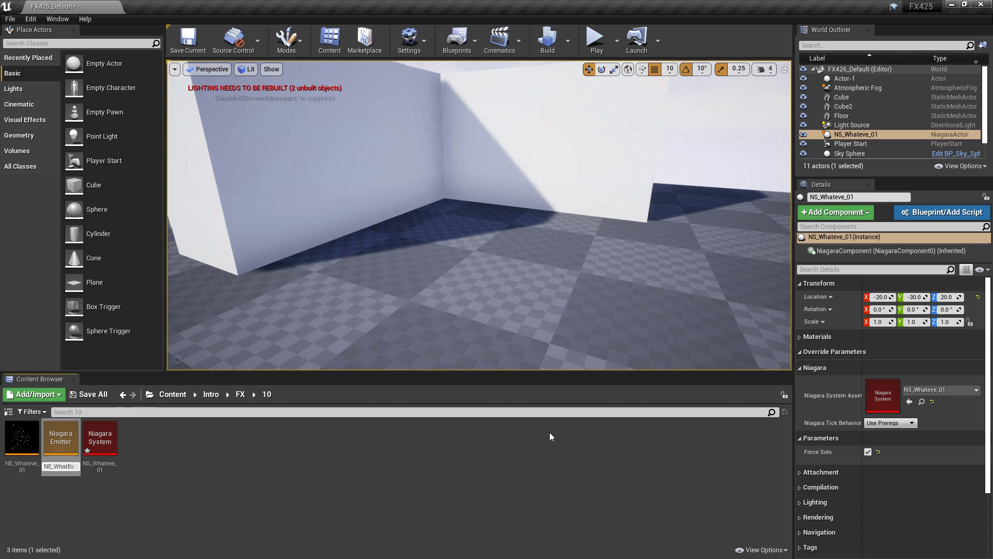
type("1")
key("Return")
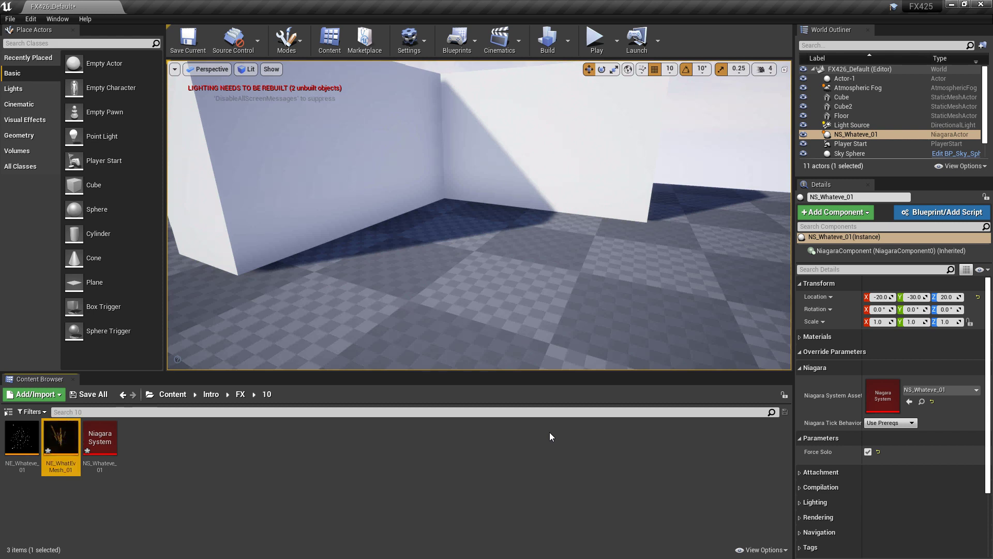
Create a Niagara system from NE_WhatEvMesh_01 and name it NS_WhatEvMesh_01
right_click(60, 440)
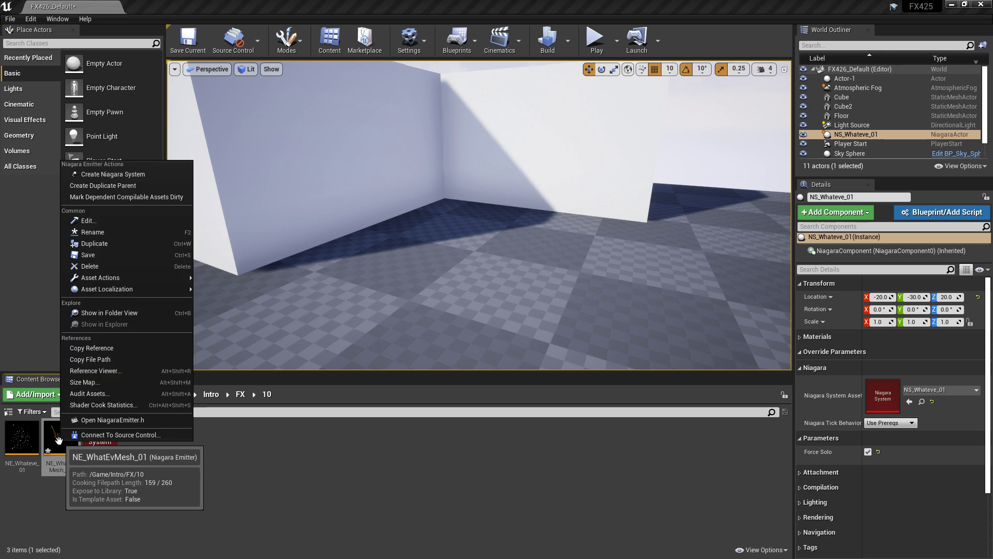
left_click(135, 174)
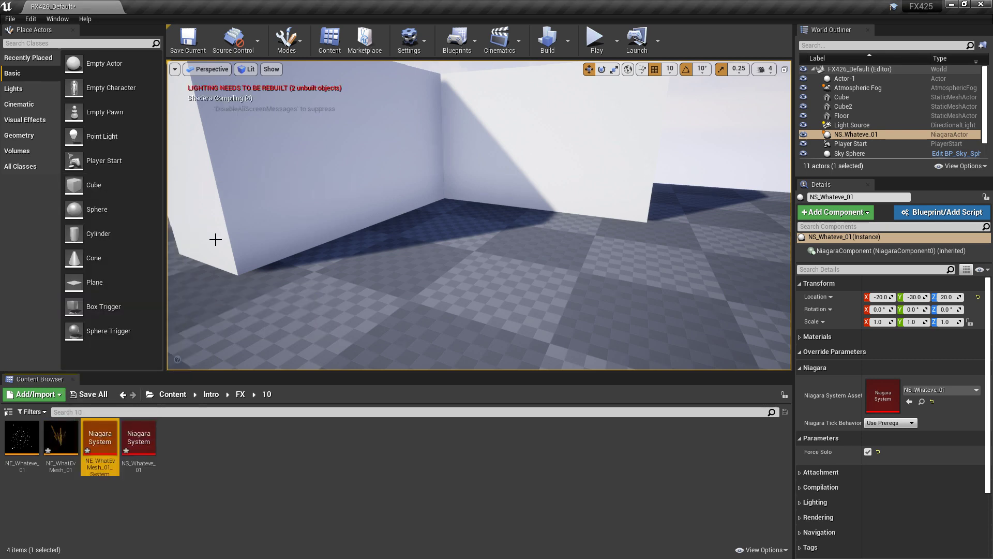
key("BackSpace")
key("BackSpace")
type("1")
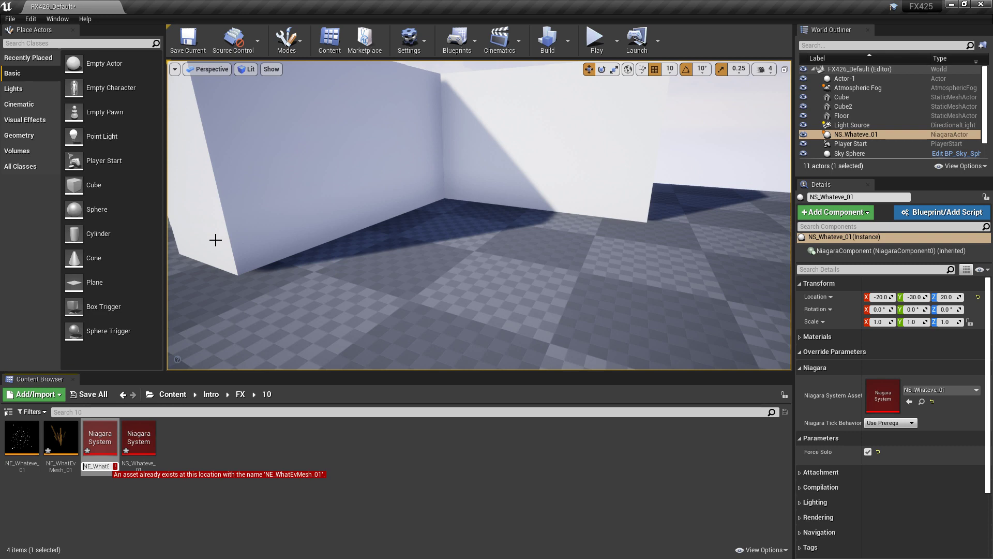
key("BackSpace")
key("Return")
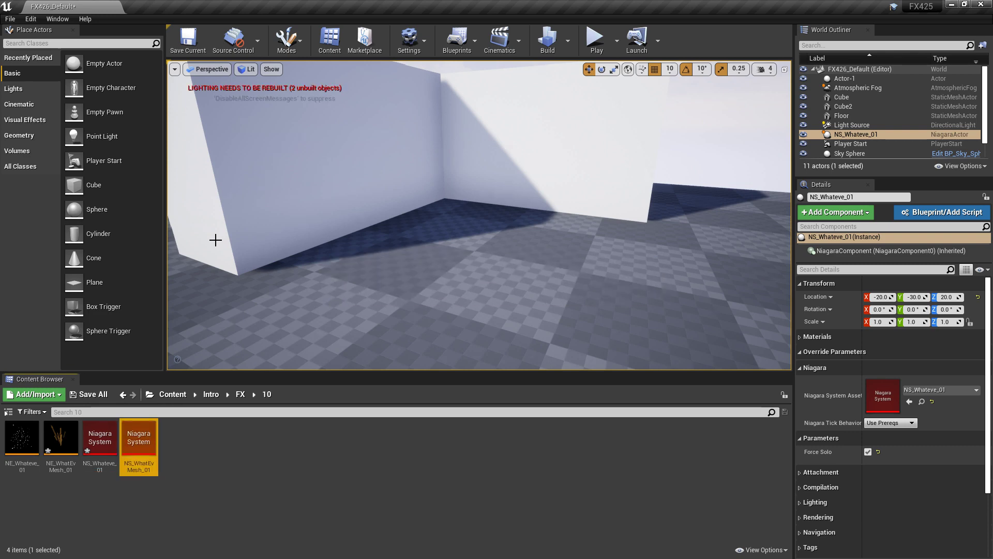
Open NE_WhatEvMesh_01 and set the Spawn Burst Instantaneous count to 1
double_click(58, 436)
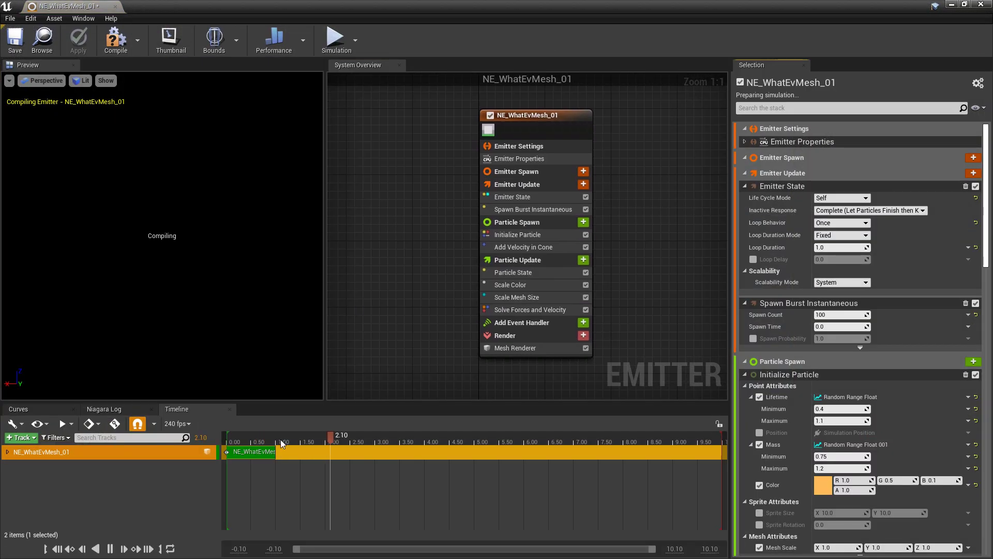
left_click(15, 41)
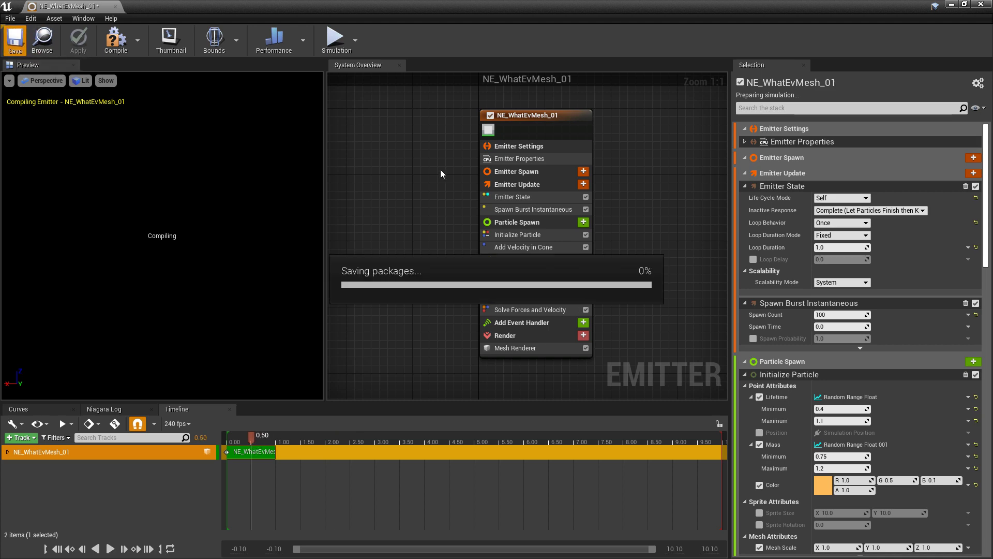
left_click(521, 212)
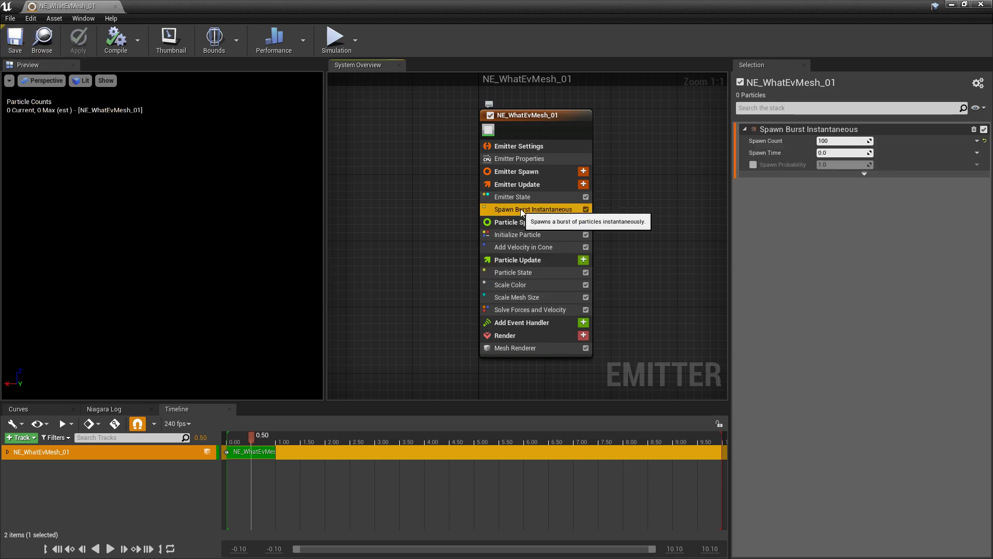
left_click(845, 141)
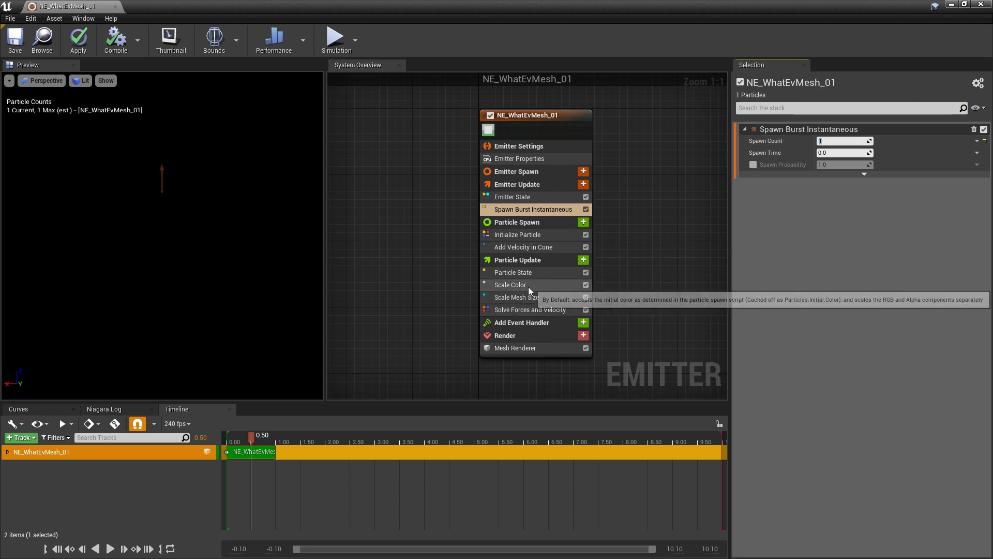
Enable Scale Color's Scale RGB and set it to 50, 50, 50
left_click(511, 284)
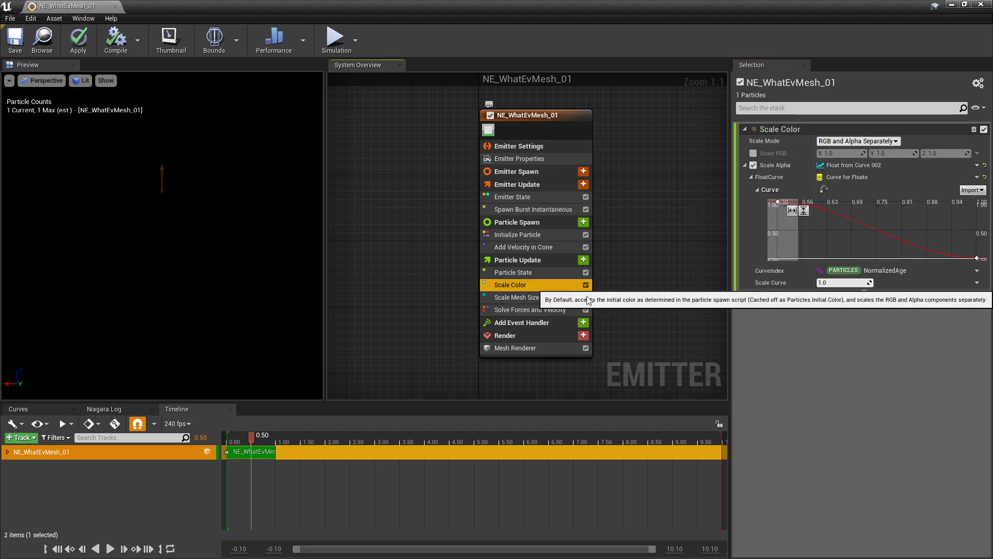
left_click(753, 153)
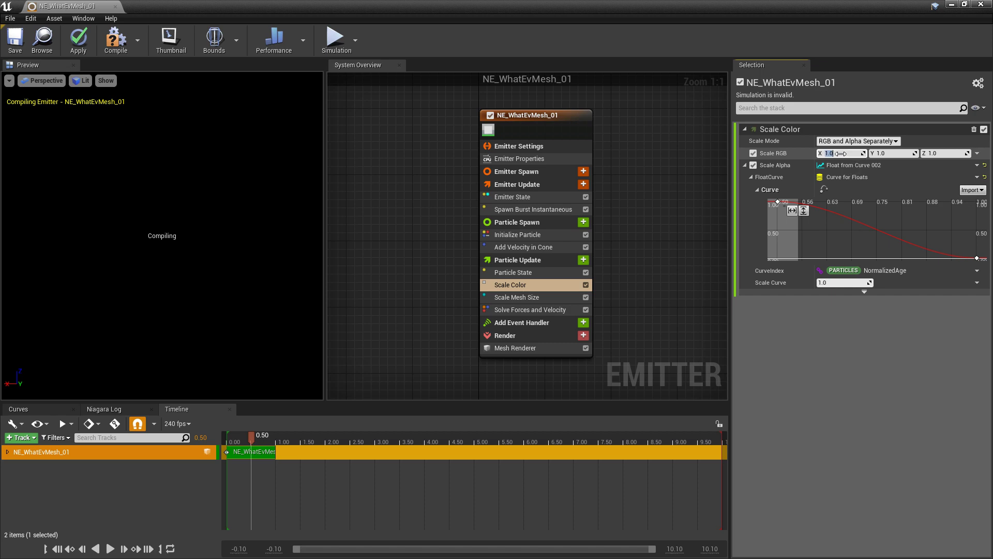
type("50")
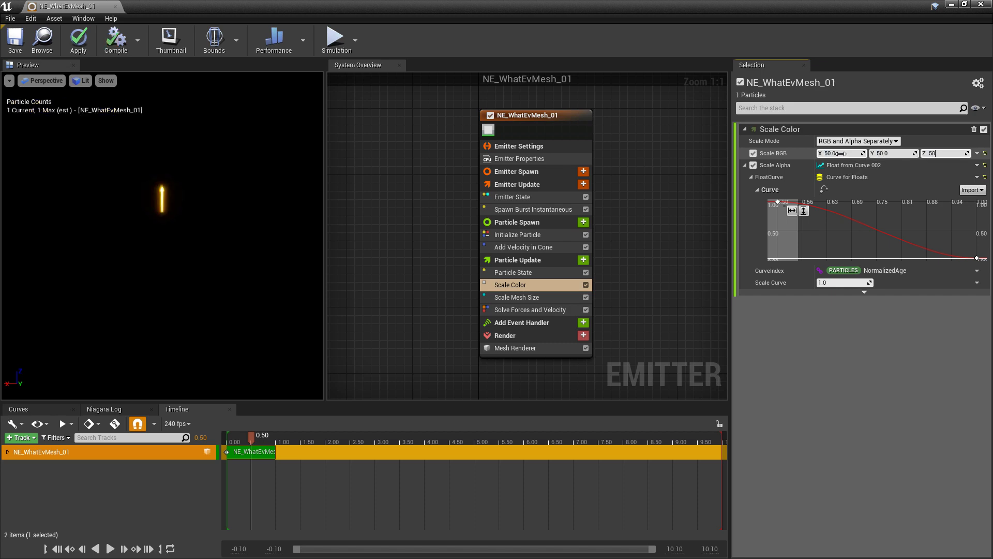
key("Return")
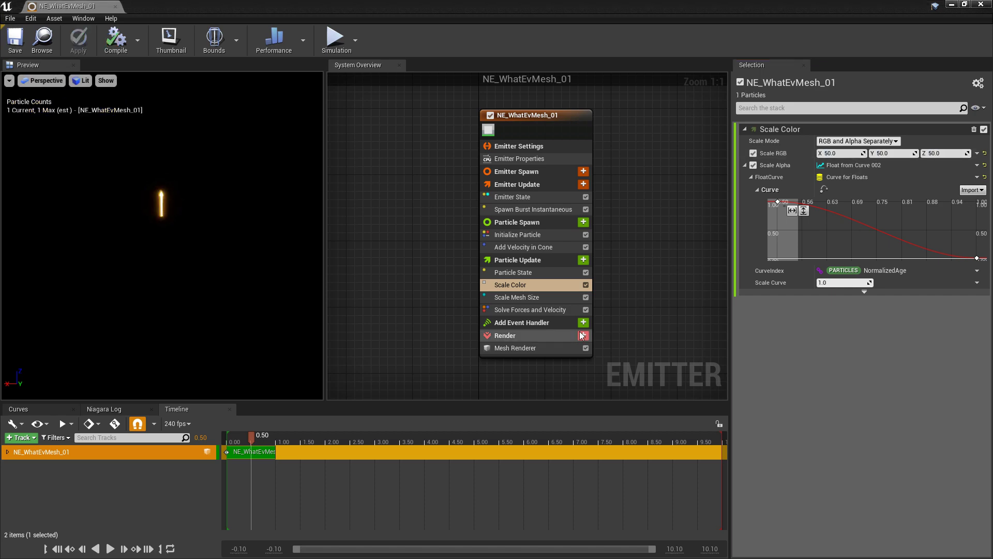
Add a Light Renderer with Color Add 1, 1, 1 and save the emitter
left_click(584, 336)
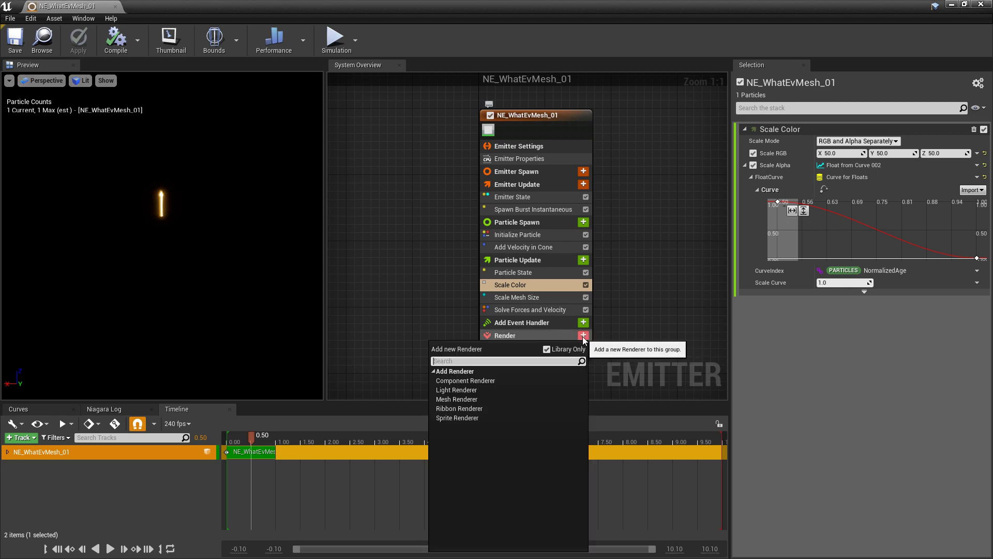
type("light")
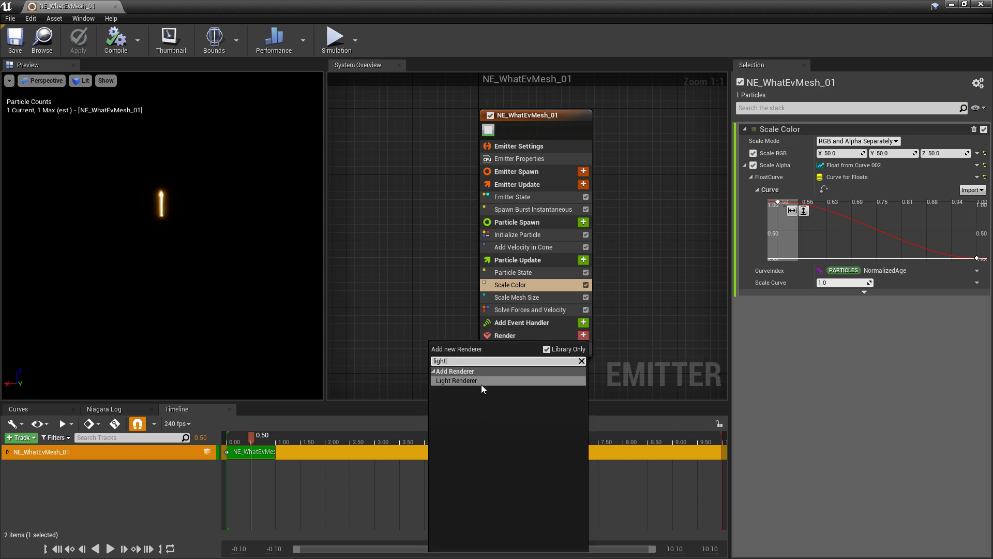
left_click(483, 381)
left_click(851, 205)
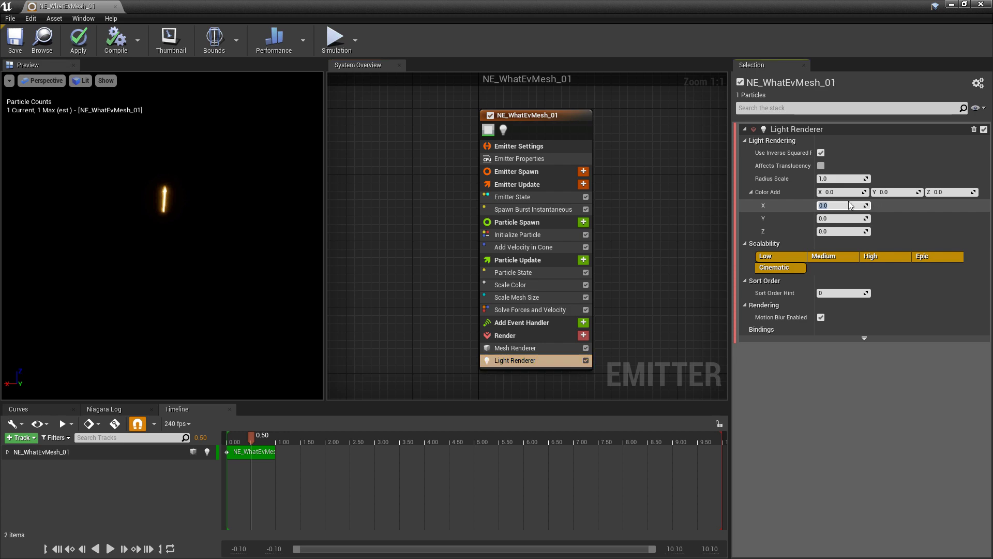
type("1")
key("Tab")
type("1")
key("Tab")
type("1")
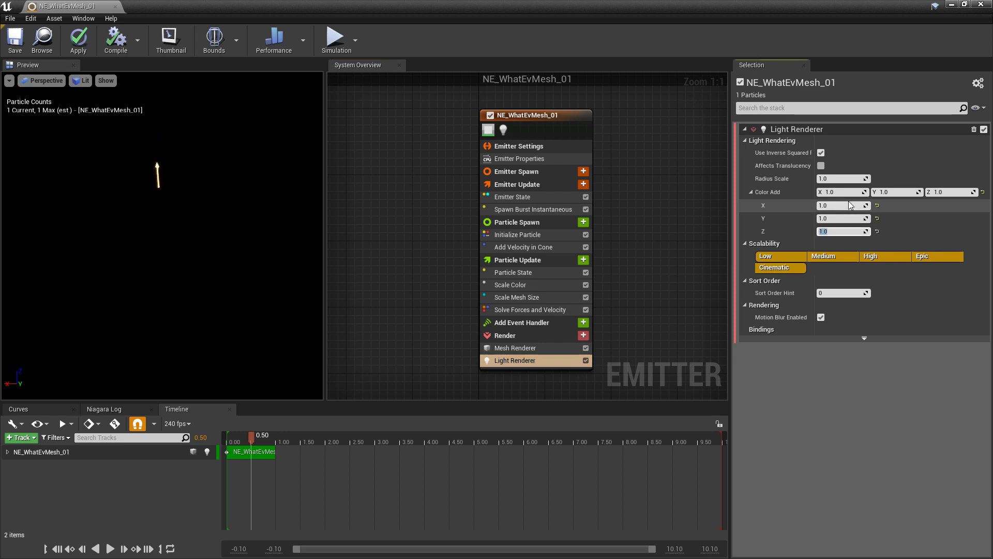
left_click(15, 44)
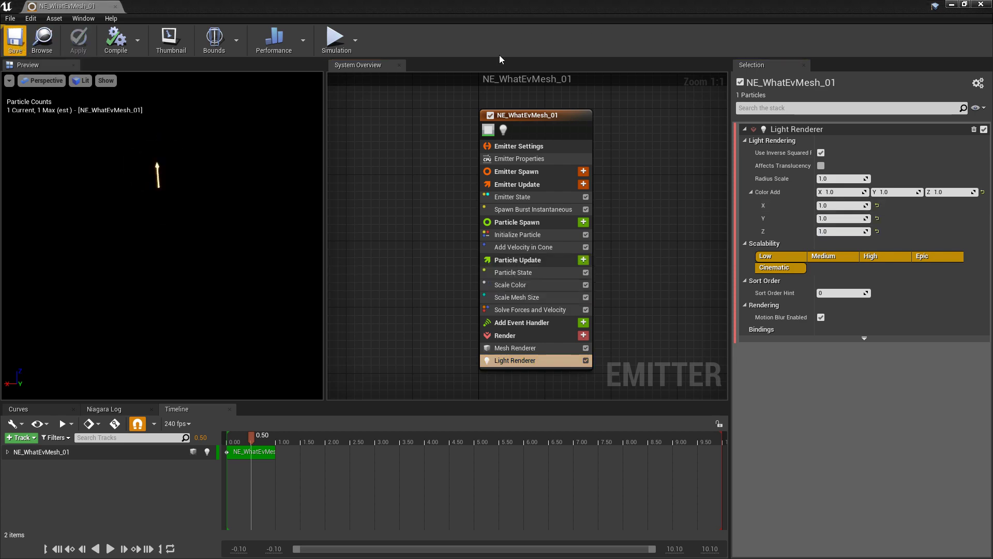
Drag NS_WhatEvMesh_01 into the level near the wall corner at 10, -140, 20, and move the camera closer
left_click(952, 4)
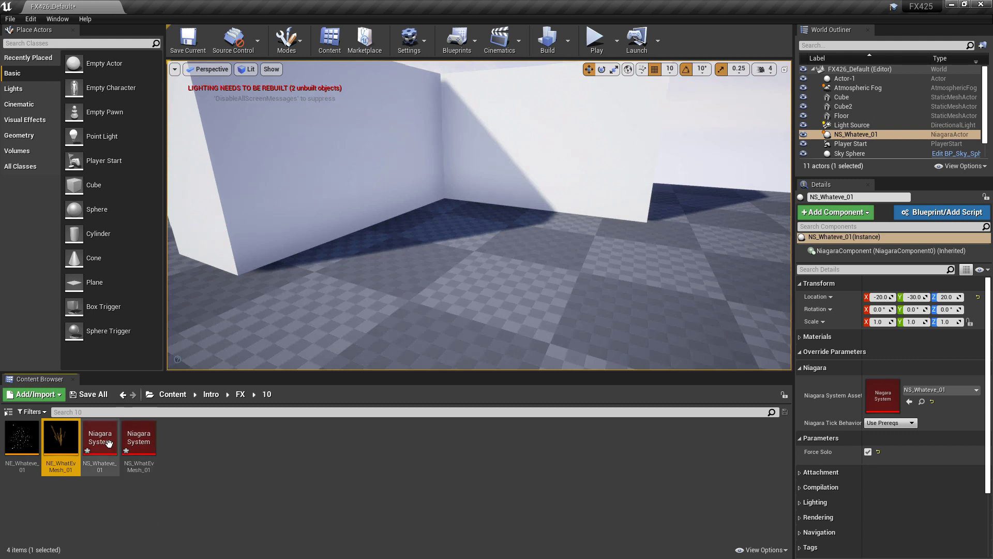
left_click_drag(138, 439, 400, 218)
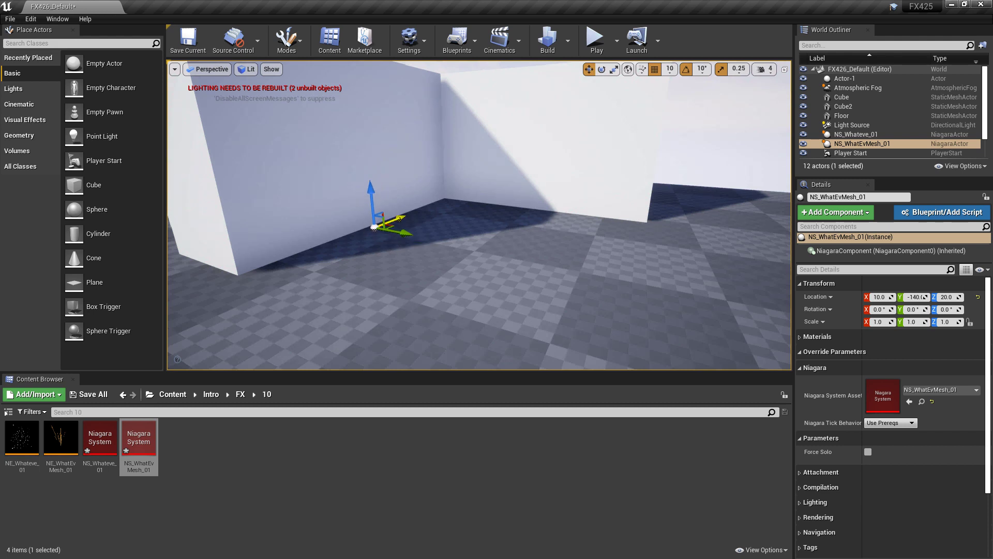
mouse_move(731, 366)
right_mouse_down()
mouse_move(699, 368)
mouse_move(731, 366)
right_mouse_up()
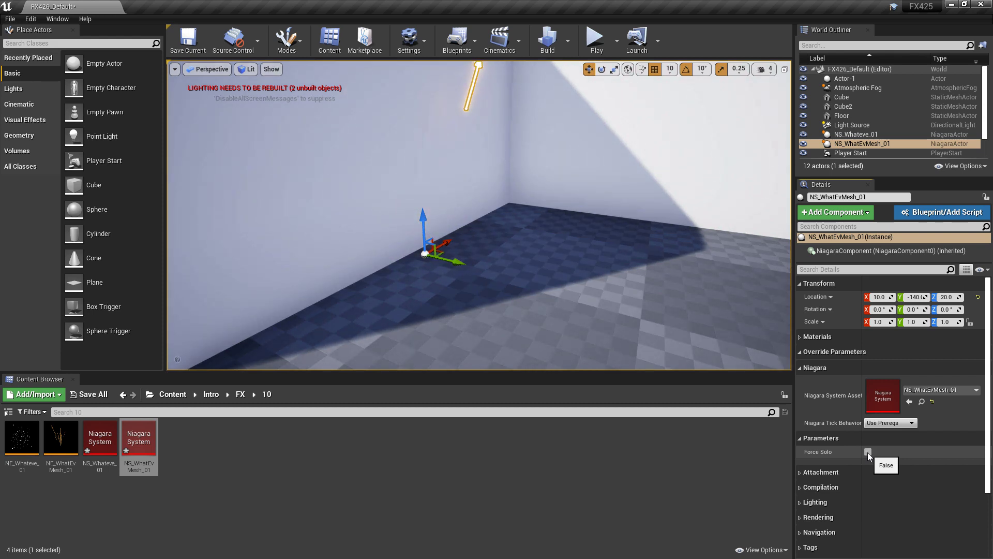
Set Scale RGB to 100, 100, 100 and turn off Force Solo on the placed NS_WhatEvMesh_01
double_click(139, 440)
left_click(570, 278)
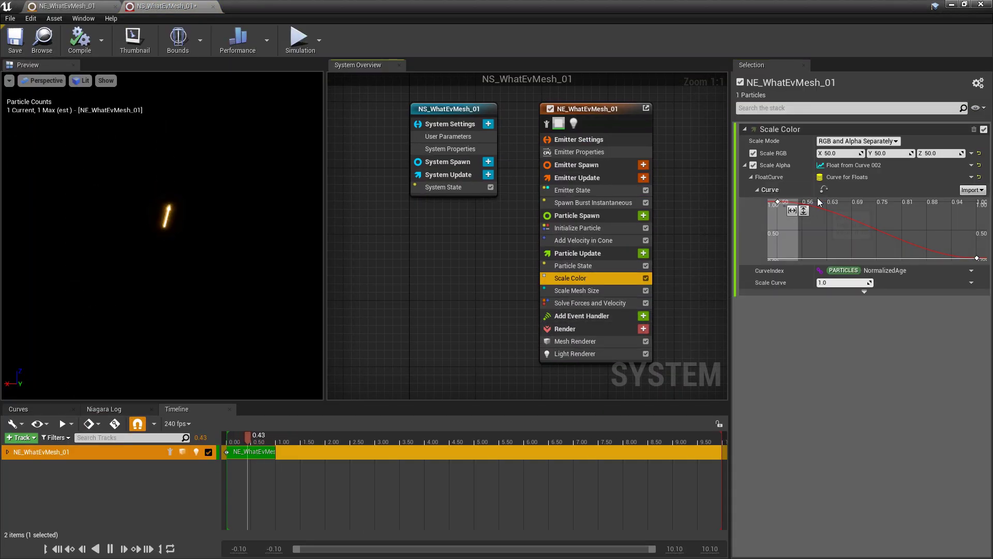
left_click(842, 154)
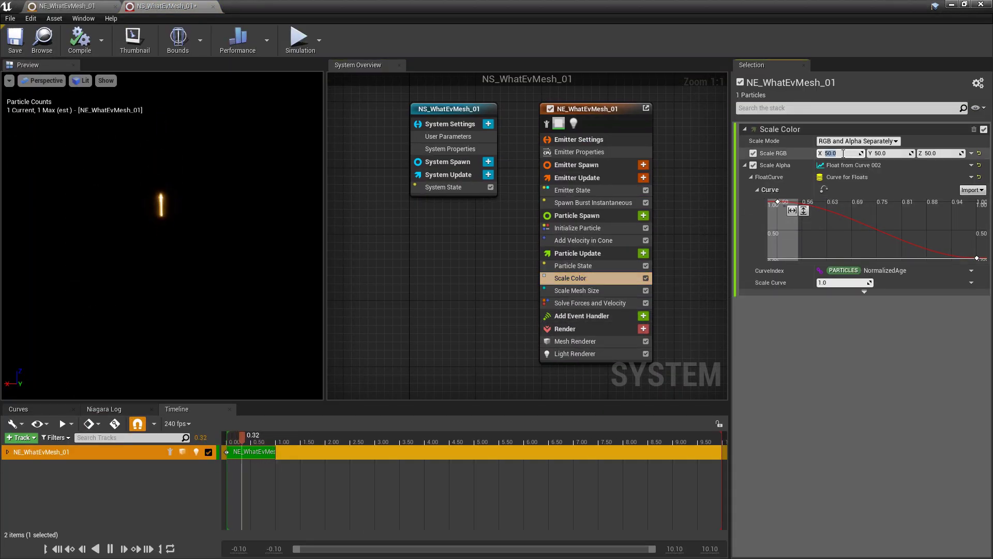
type("100")
key("Tab")
type("100")
key("Tab")
type("100")
key("Return")
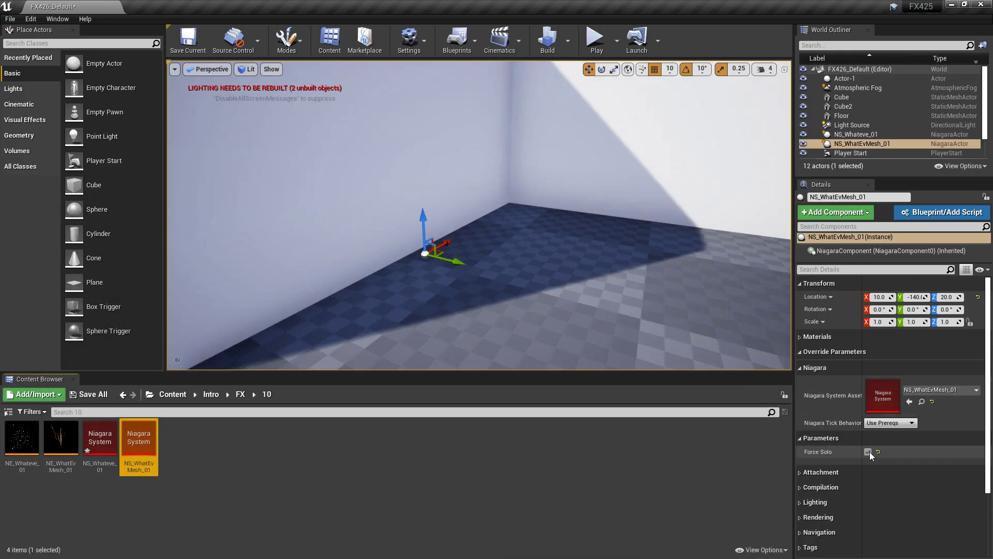
left_click(869, 452)
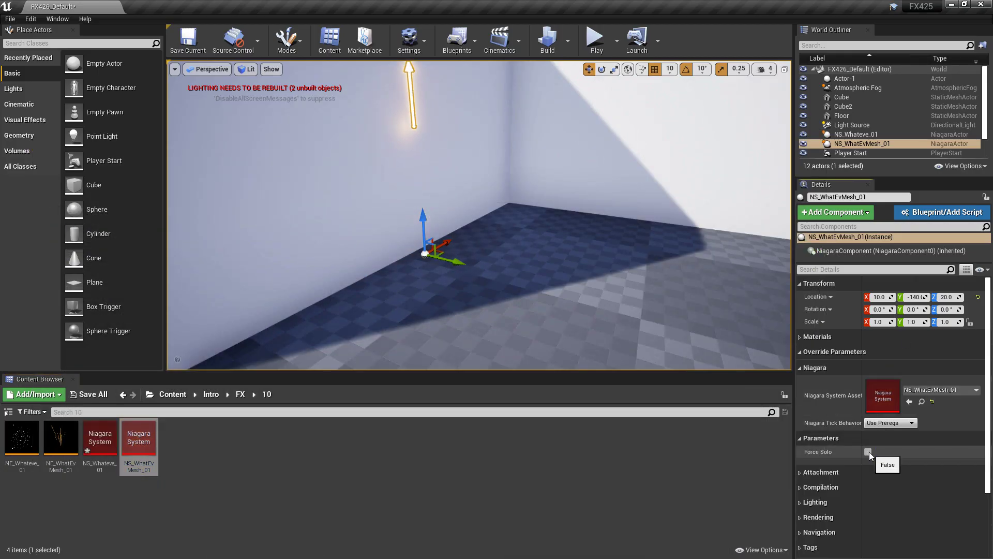
In NS_WhatEvMesh_01, set the Light Renderer's Color Add Y to 2000, keeping X and Z at 1
double_click(138, 444)
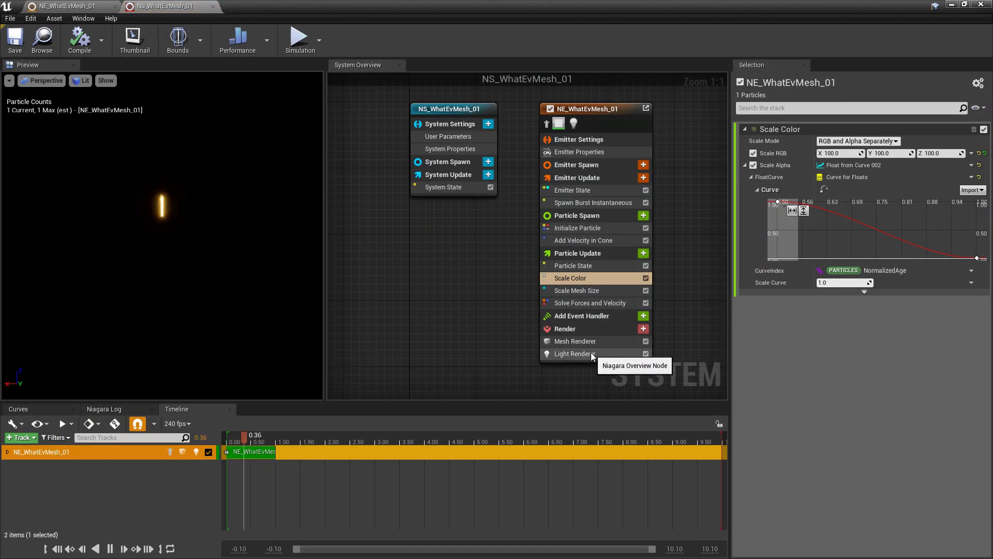
left_click(615, 354)
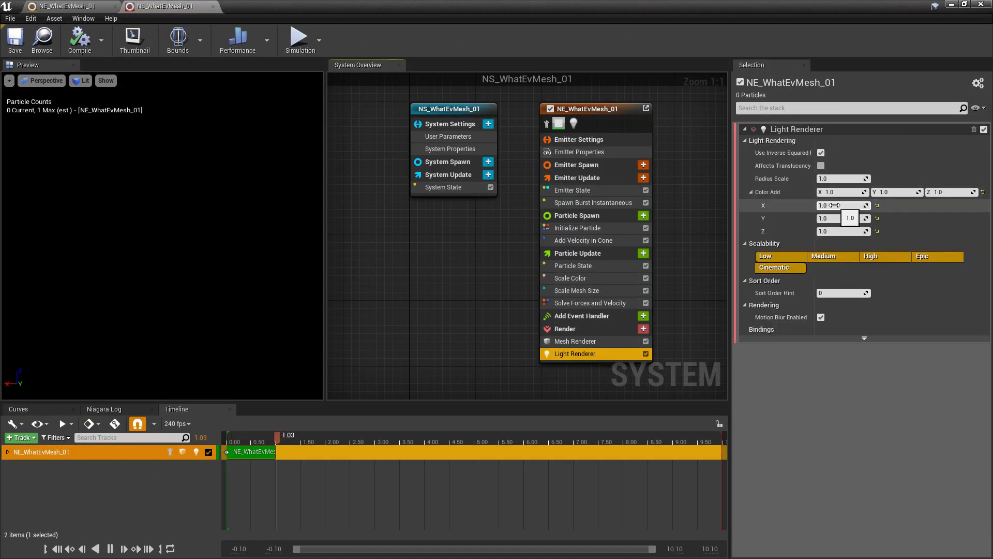
left_click(833, 205)
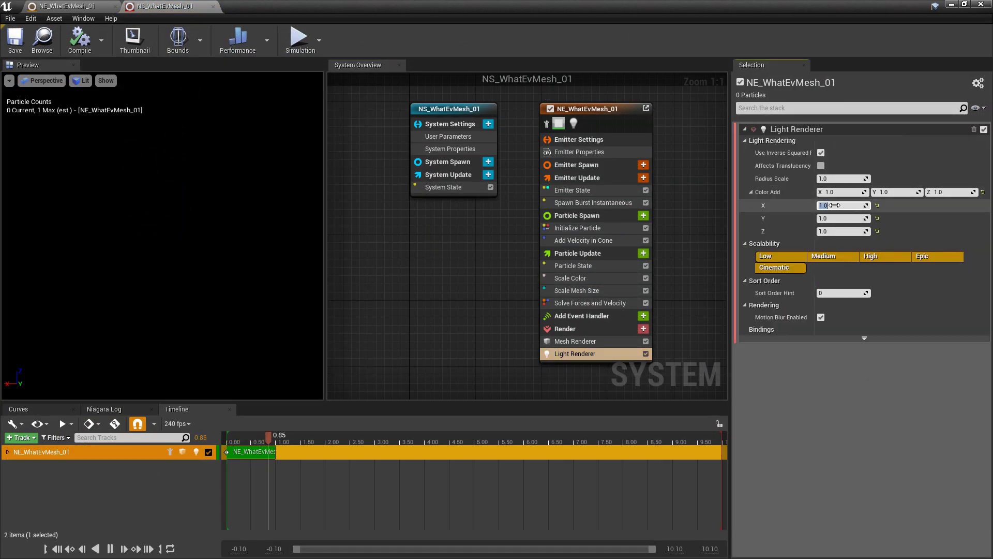
left_click(845, 218)
type("2000")
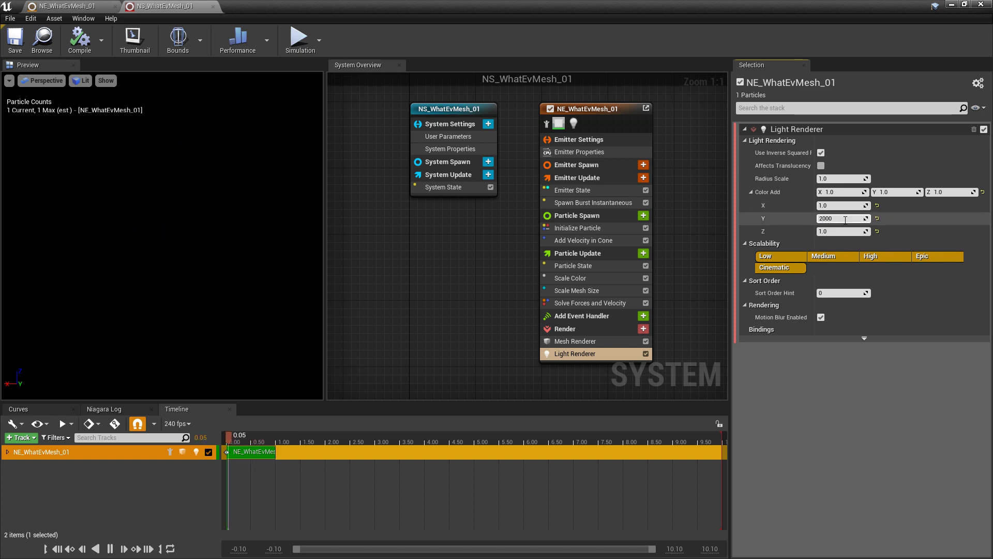
key("Return")
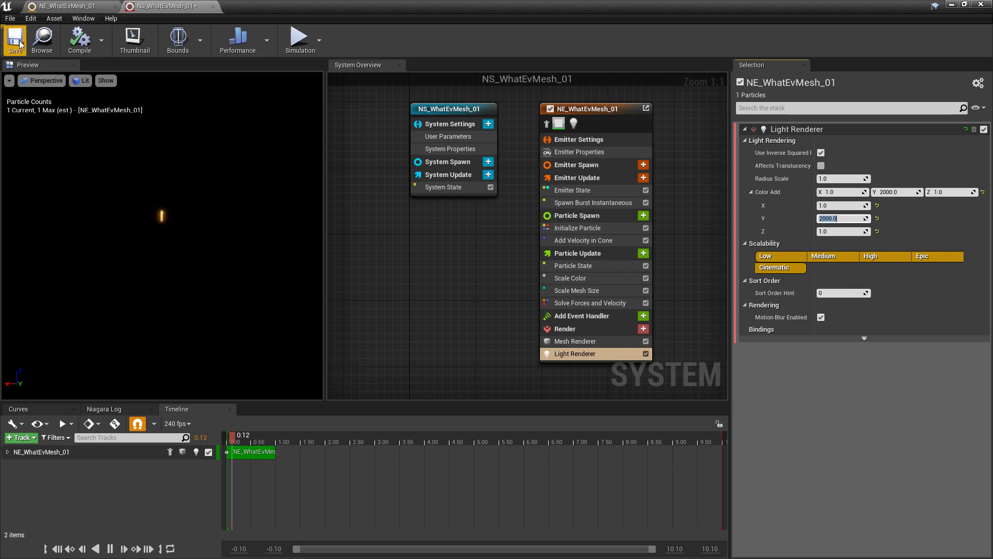